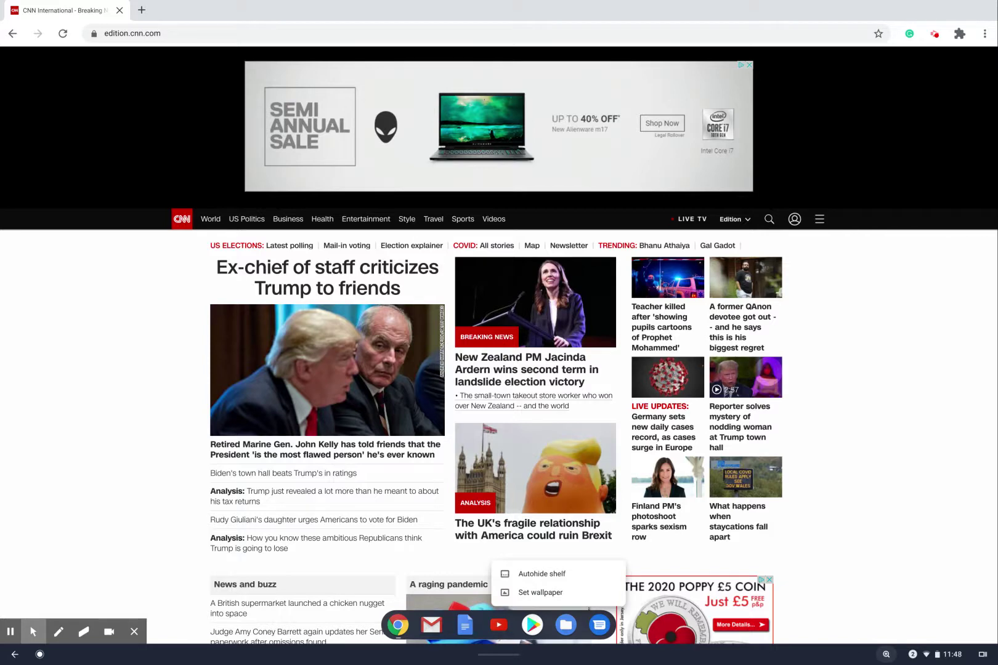
- Dismiss the shelf menu, go to the home screen and open the BBC - Home window from Chrome's open windows
key(Escape)
drag(499, 654, 534, 277)
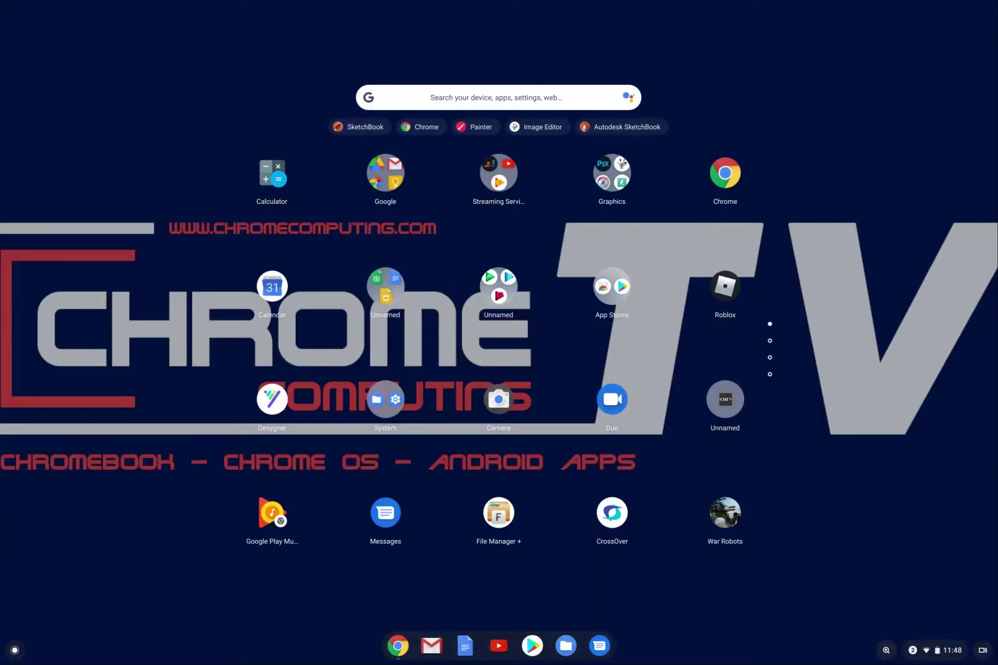
right_click(398, 646)
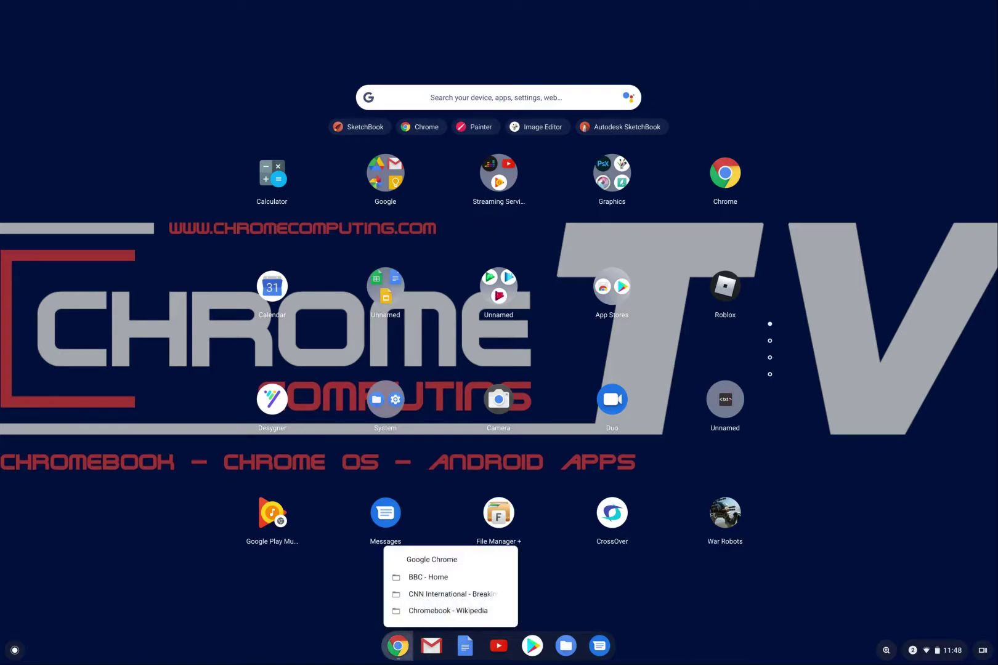
click(428, 577)
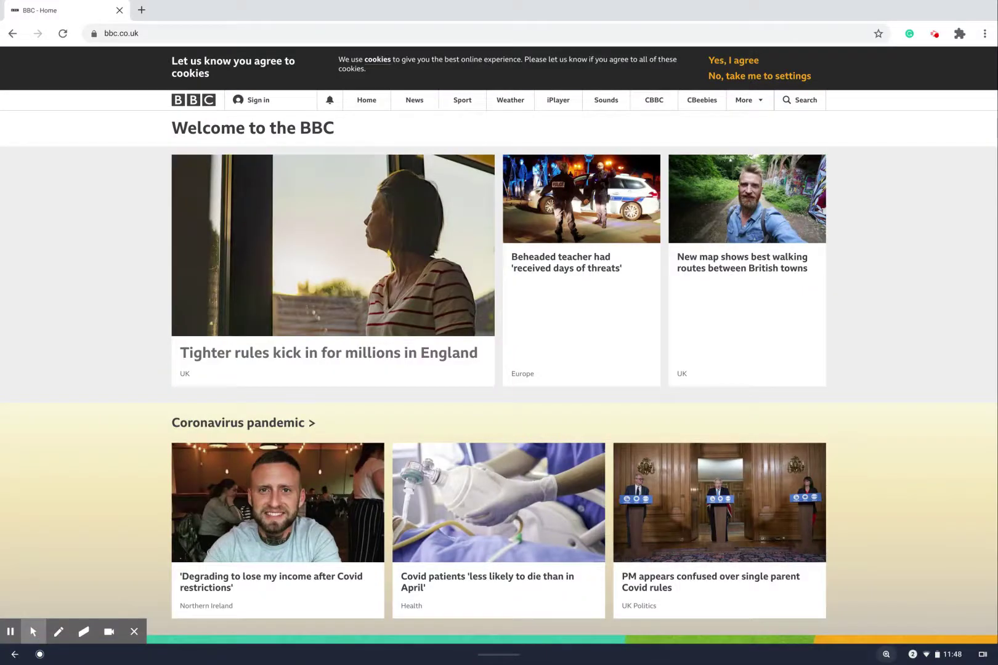
- Use the window overview to switch to the Chromebook - Wikipedia window, and again to return to BBC - Home
drag(499, 654, 232, 428)
drag(232, 241, 395, 226)
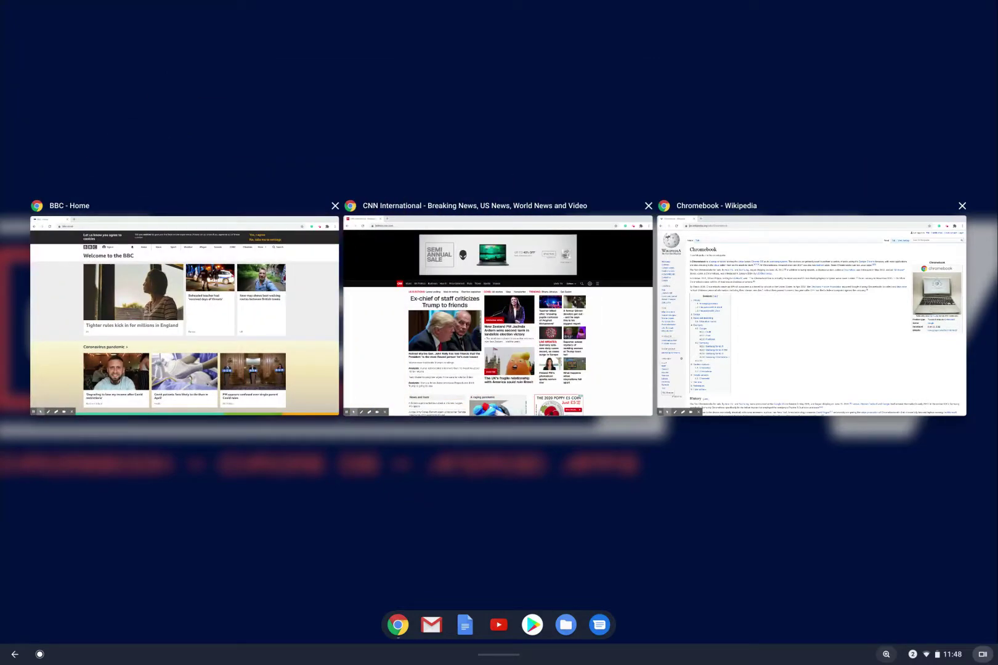
click(811, 317)
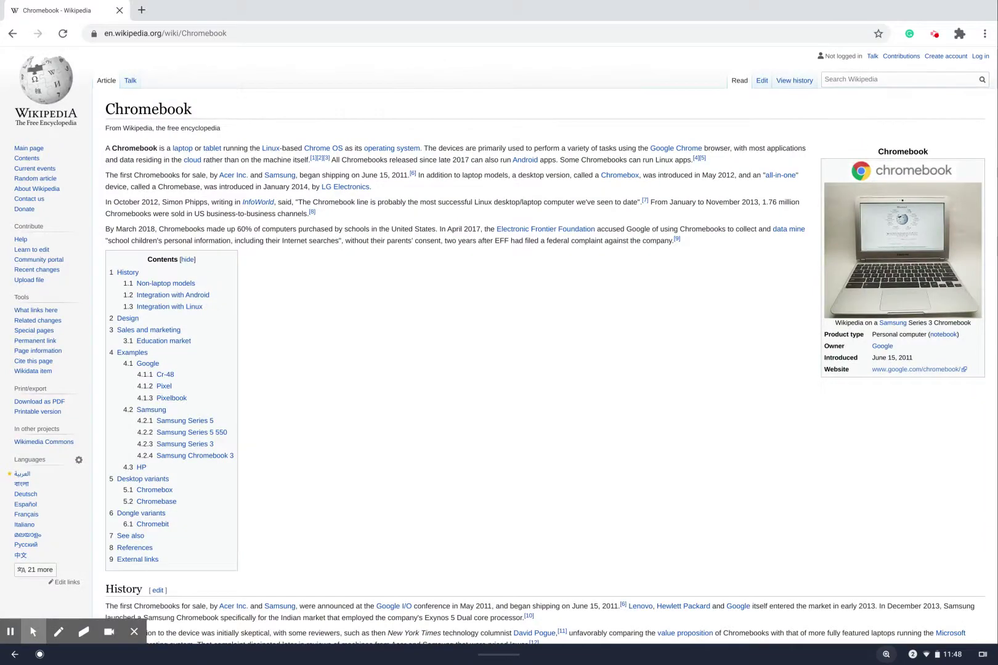
drag(499, 654, 505, 355)
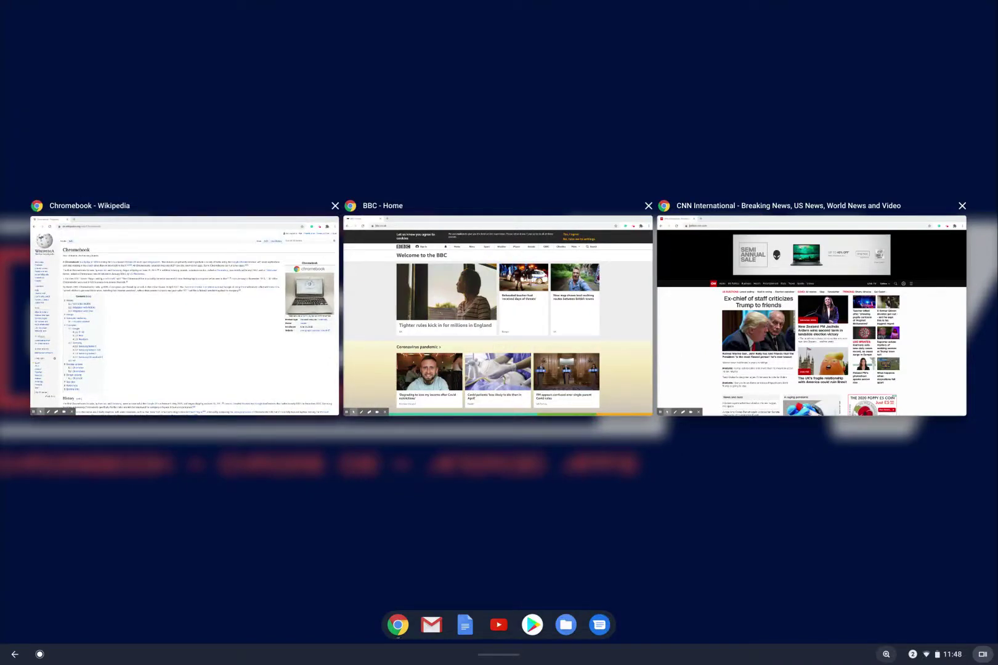
click(498, 316)
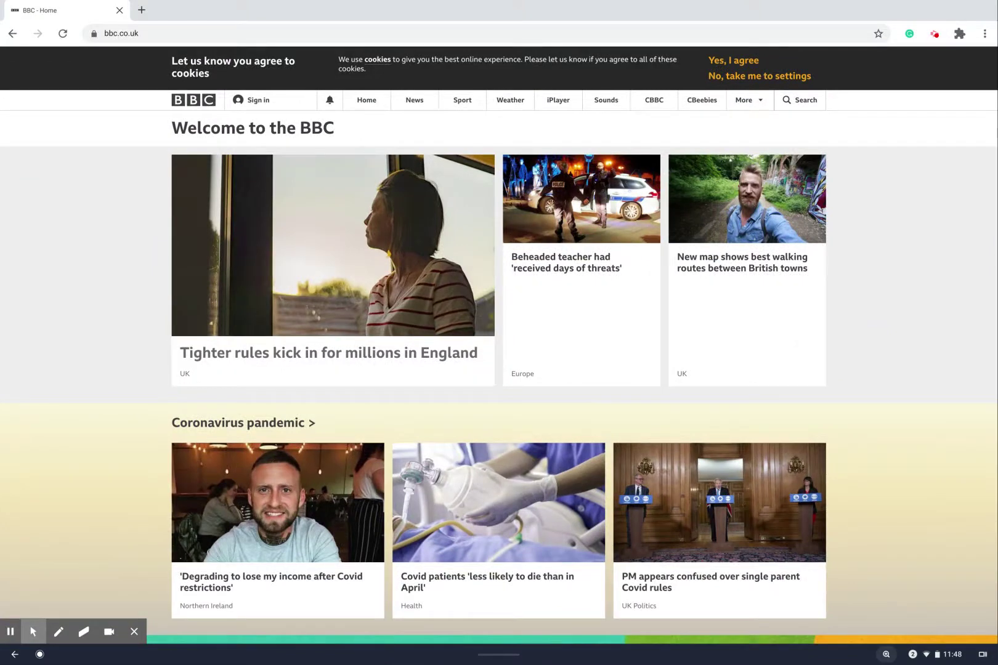
- Go to the home screen and bring up the CNN International window from Chrome's open windows
drag(499, 655, 550, 374)
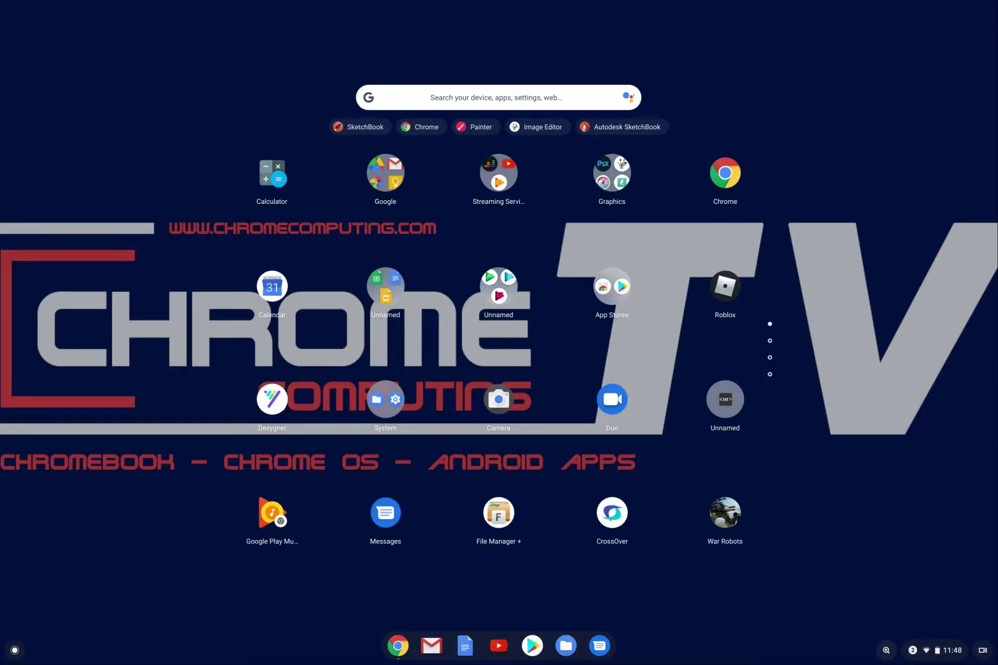
click(398, 646)
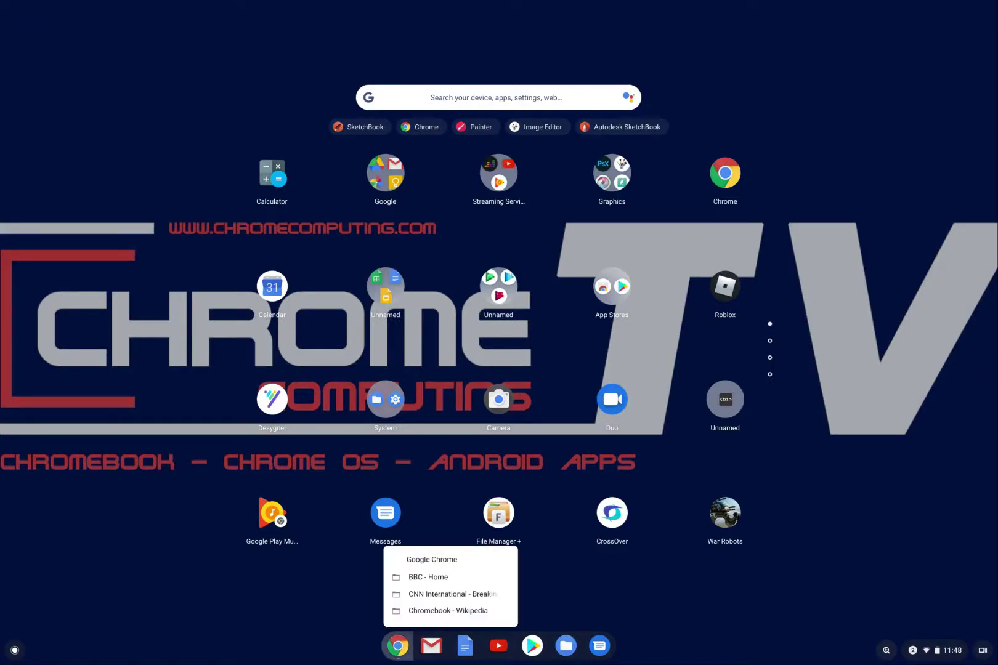
click(453, 594)
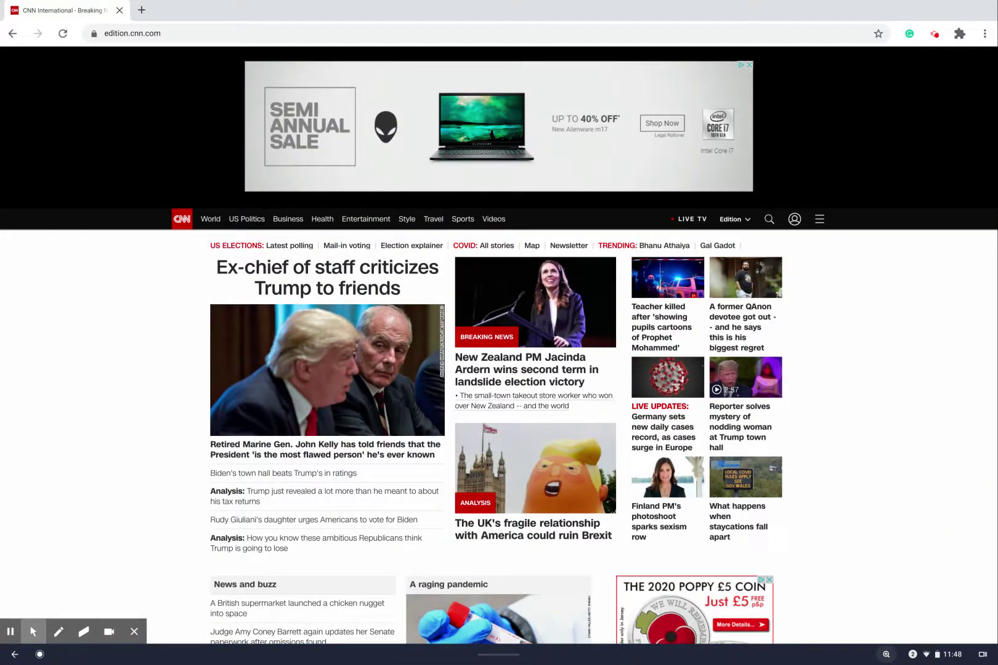
- Switch to BBC - Home through the window overview, and return to CNN International by way of the home screen
drag(499, 662, 500, 585)
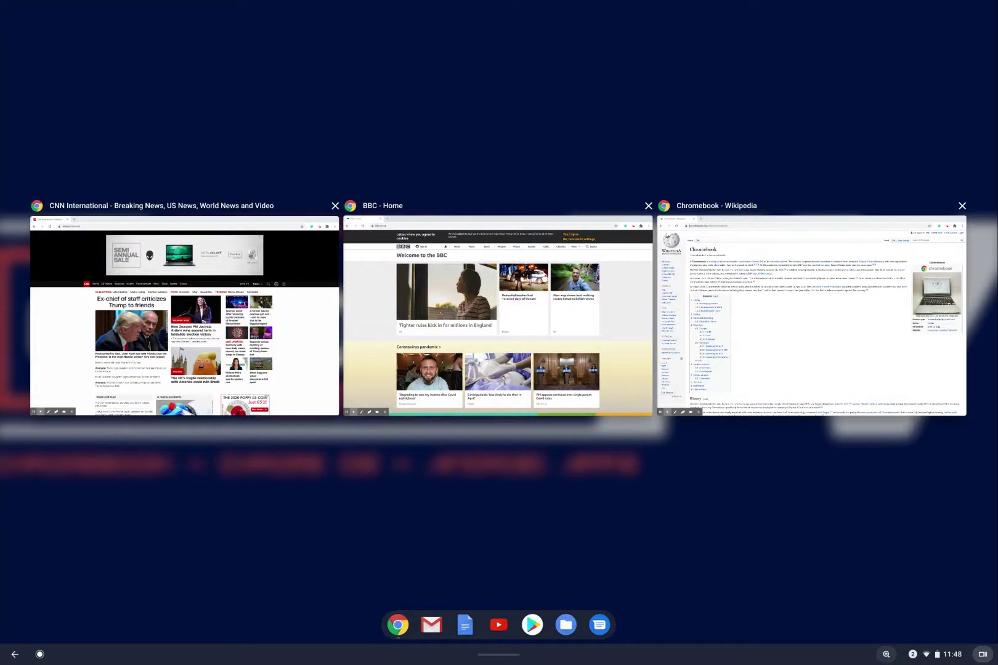
click(497, 315)
drag(499, 654, 555, 394)
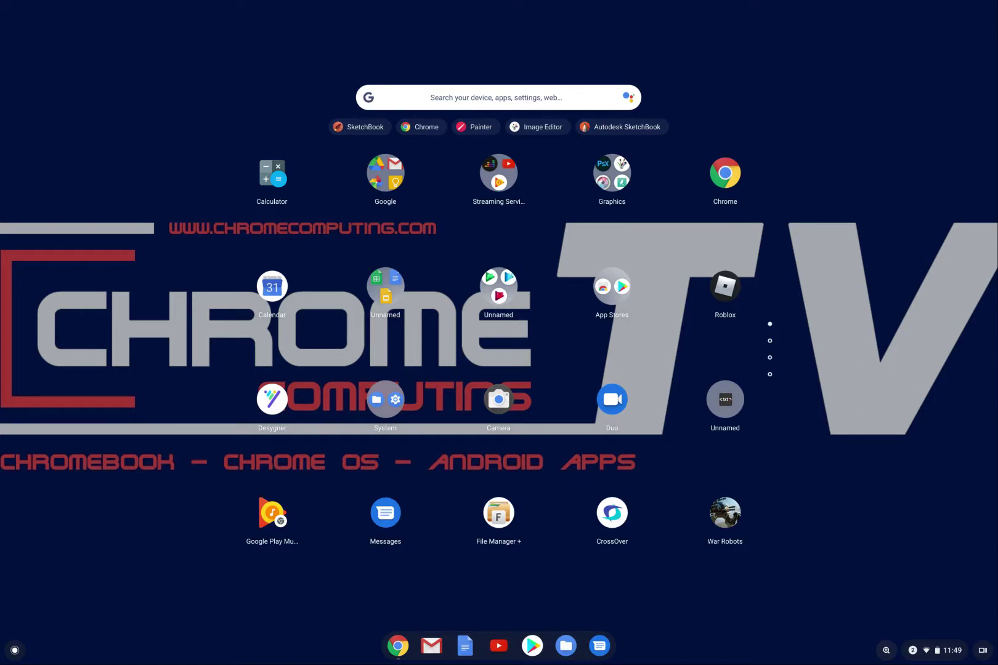
click(398, 645)
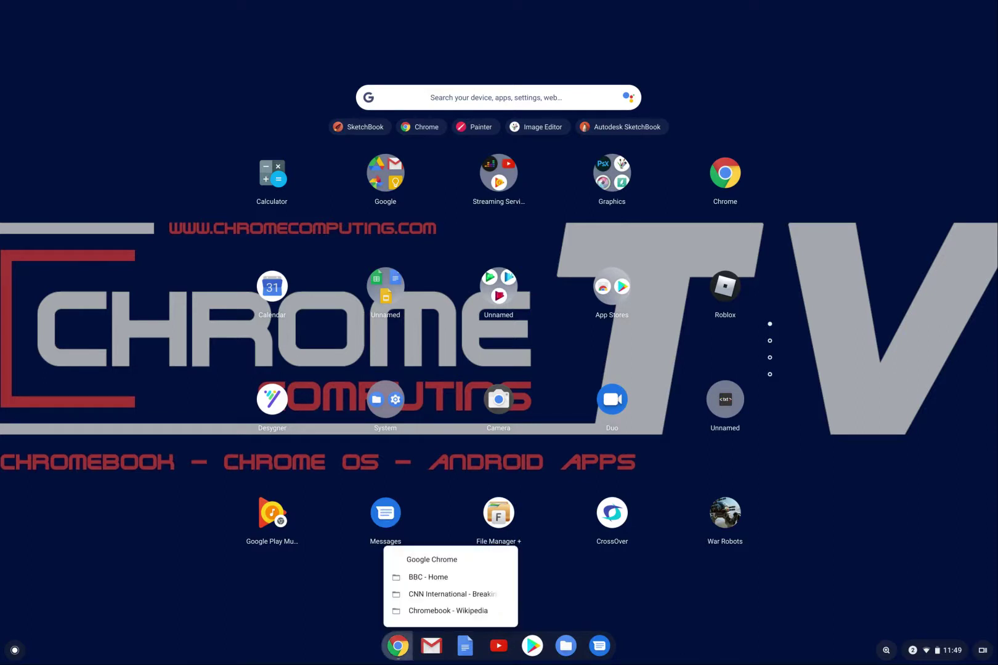
click(452, 594)
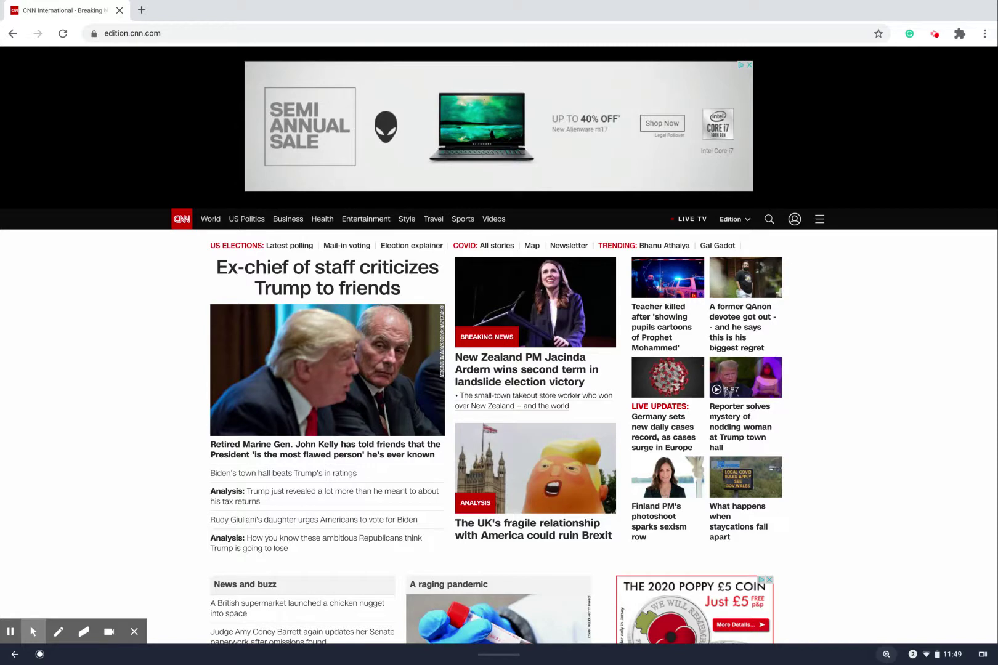
- Leave the CNN page for the home screen and reopen the same CNN International window from Chrome's window list
drag(579, 654, 582, 216)
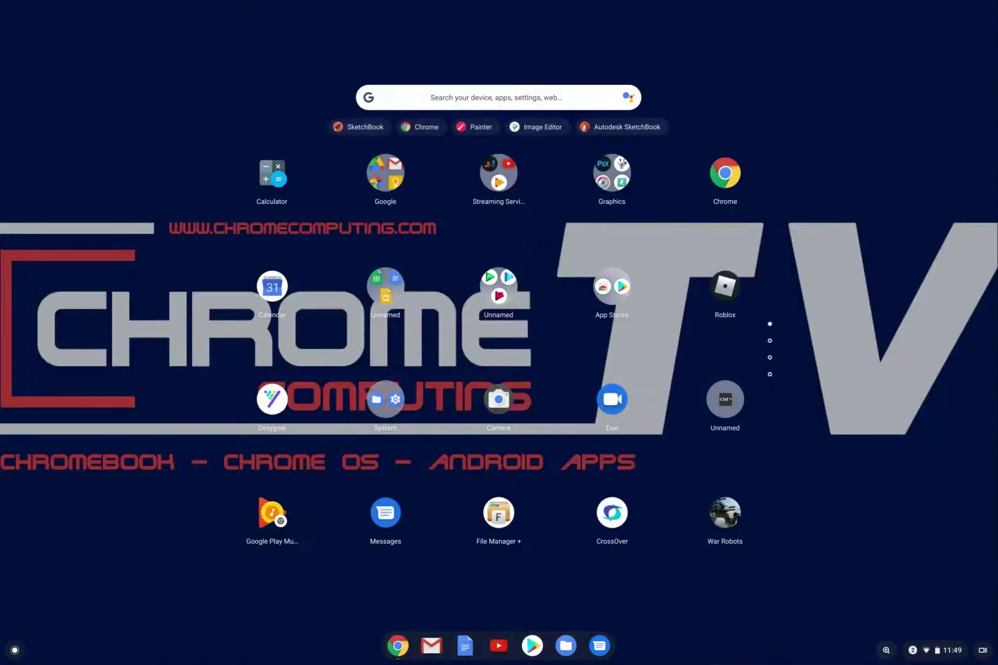
right_click(397, 646)
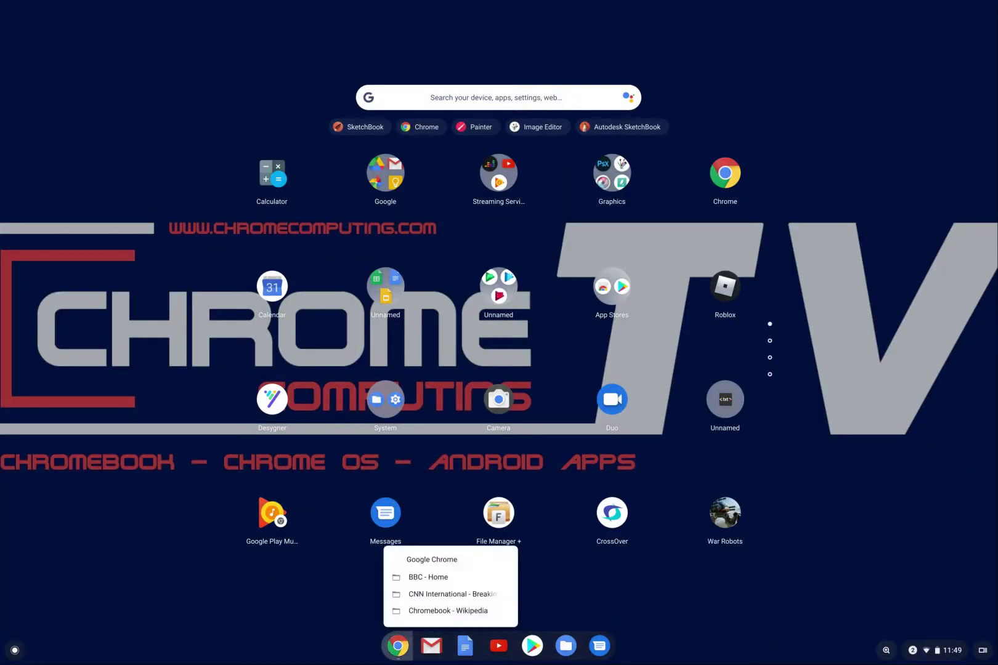
click(443, 595)
- Reselect the CNN International window in the overview, and use the overview again to switch to Chromebook - Wikipedia
drag(499, 654, 499, 468)
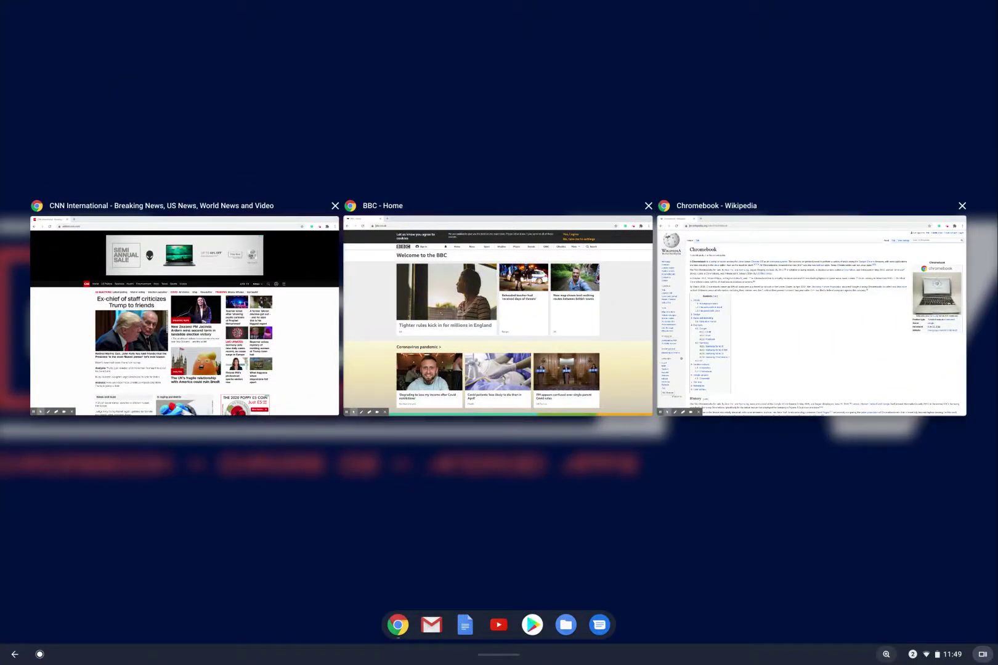
click(184, 315)
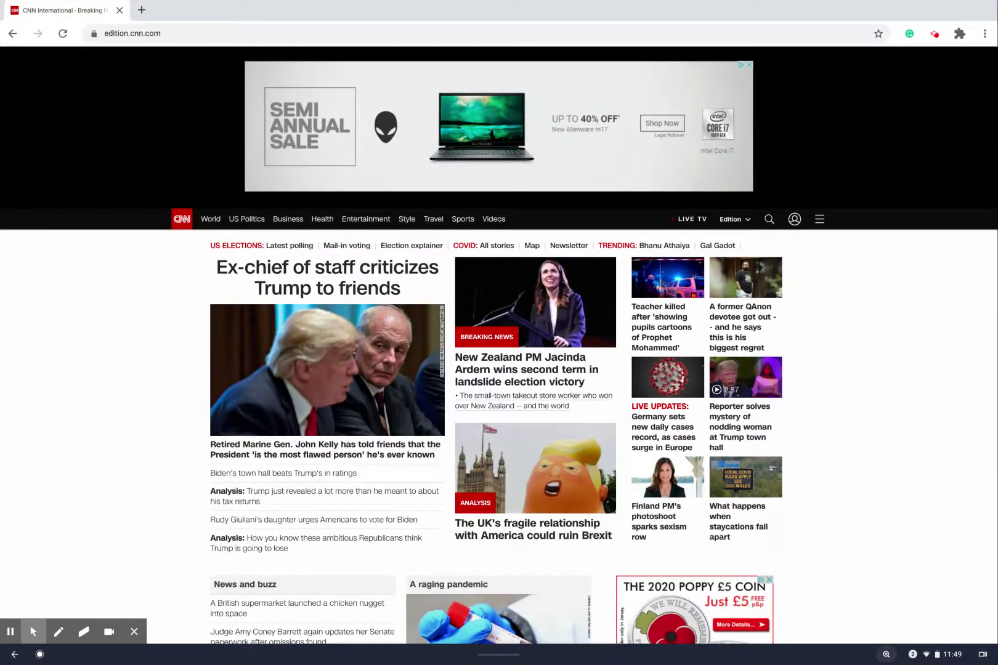
key(F5)
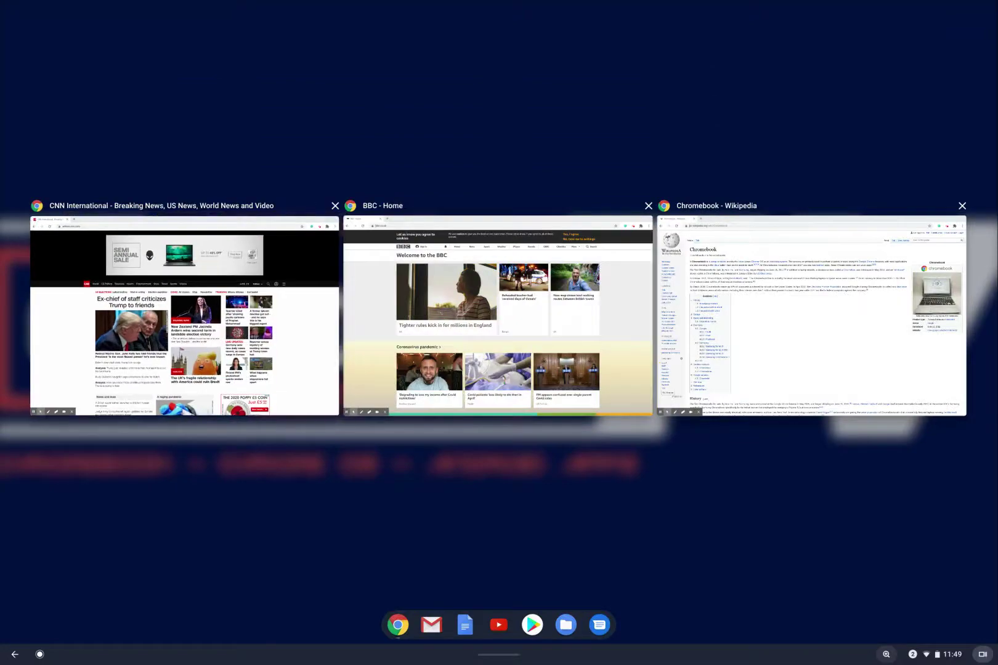
click(811, 316)
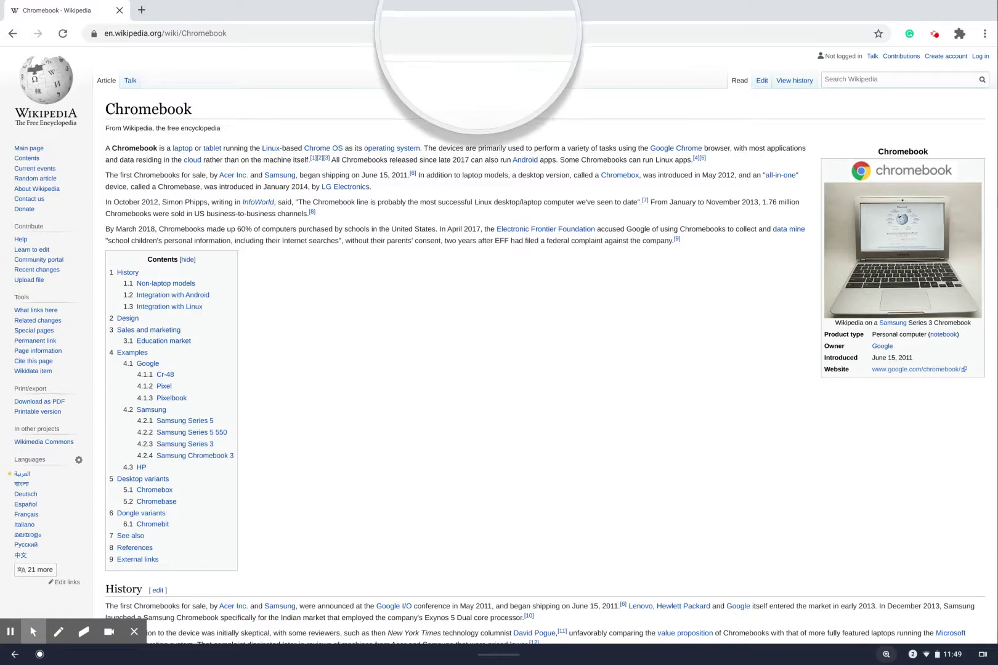
- Close the CNN International window in the window overview and open a new Chrome window from the shelf
key(F5)
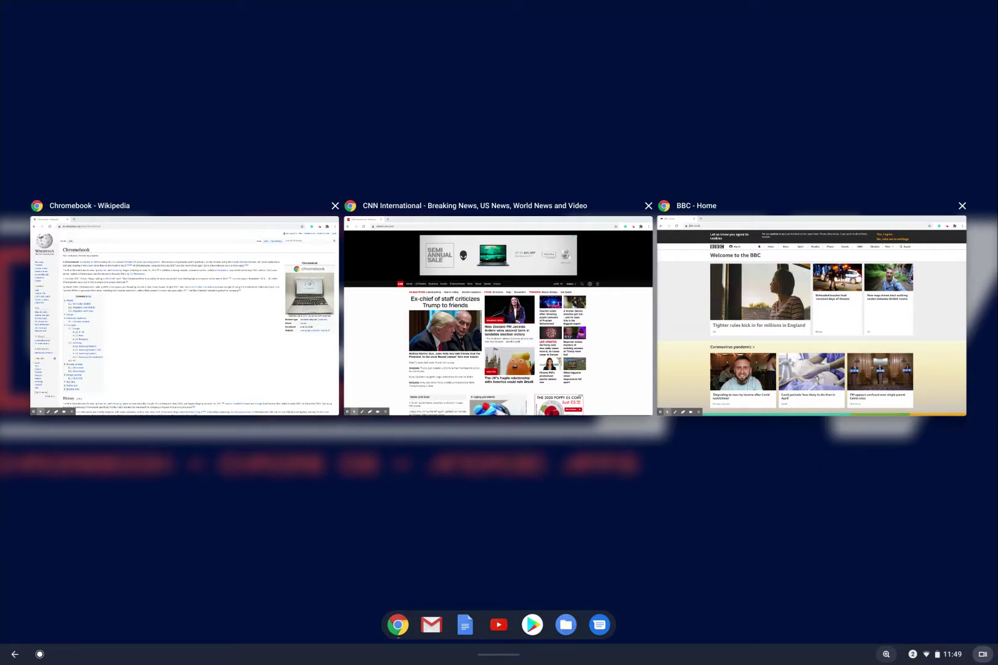
click(648, 206)
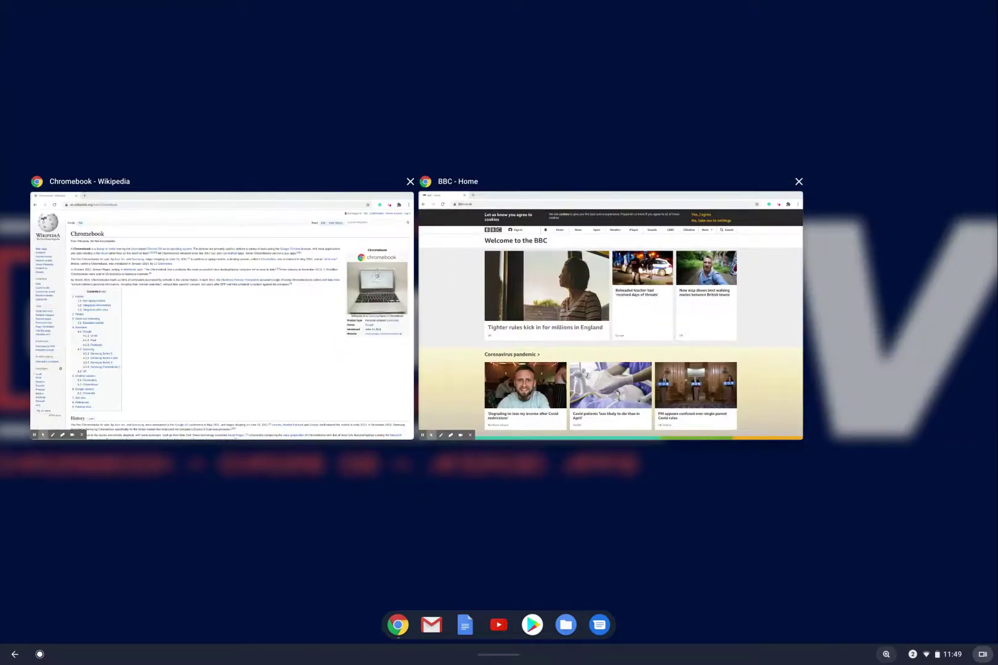
click(398, 625)
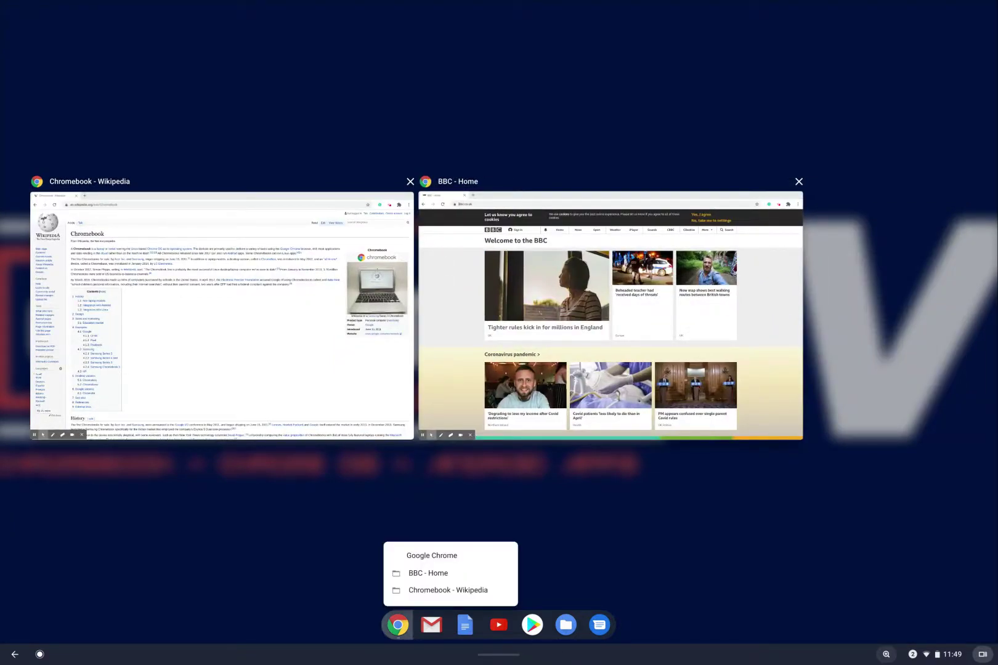
click(398, 626)
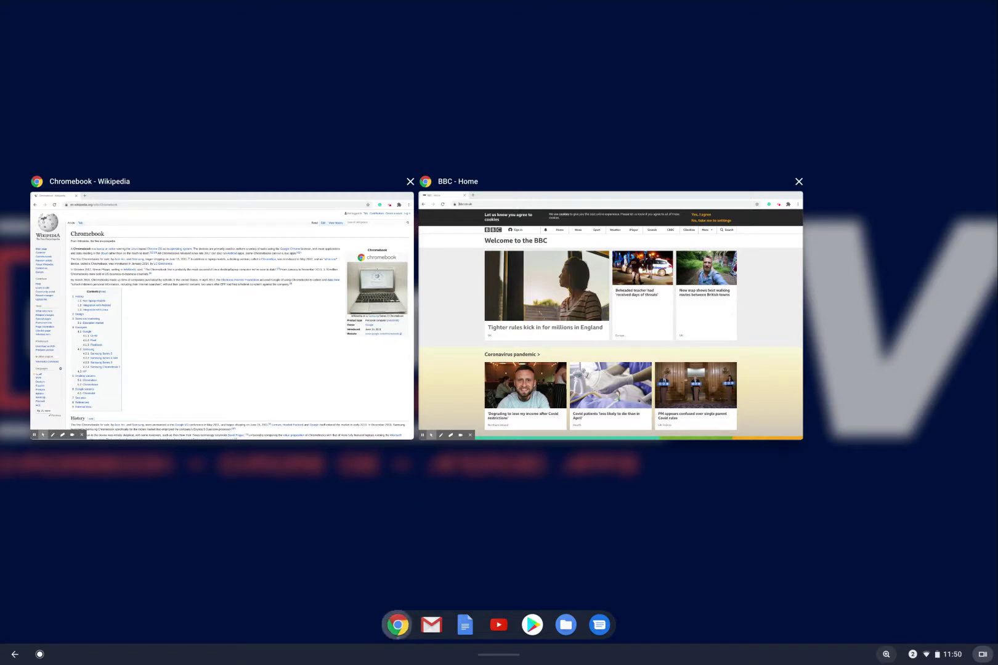
right_click(398, 626)
click(413, 534)
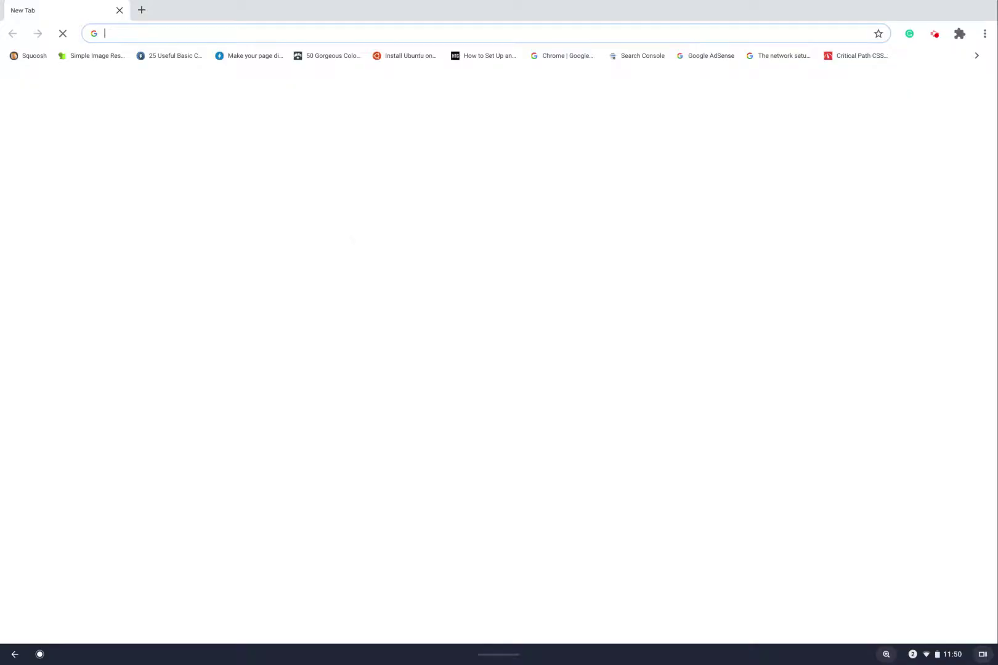
- Search Google for cnn and open the CNN International result at edition.cnn.com
click(497, 233)
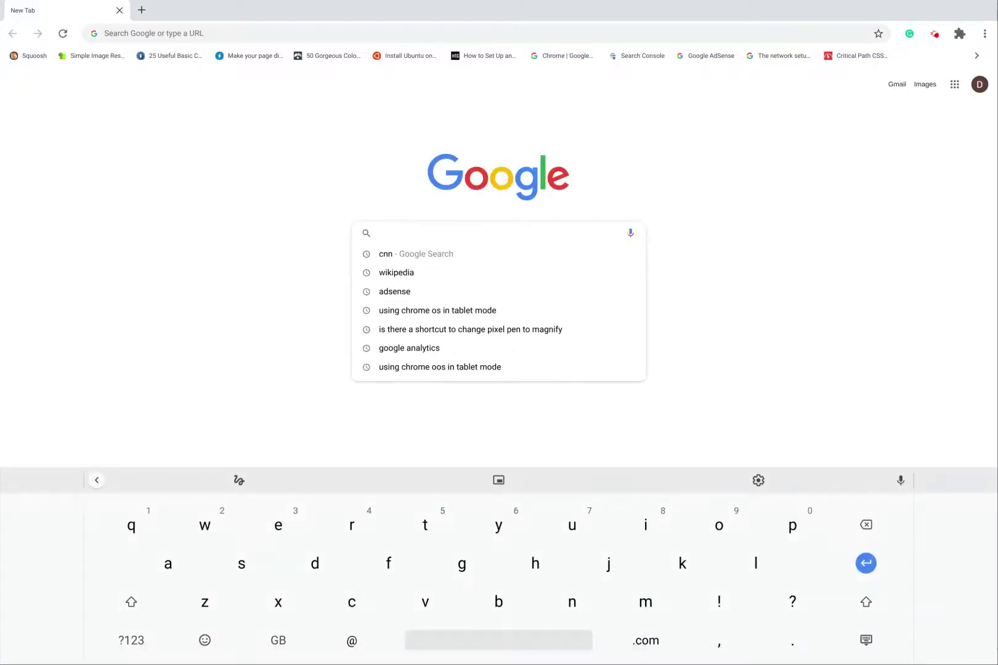
click(385, 254)
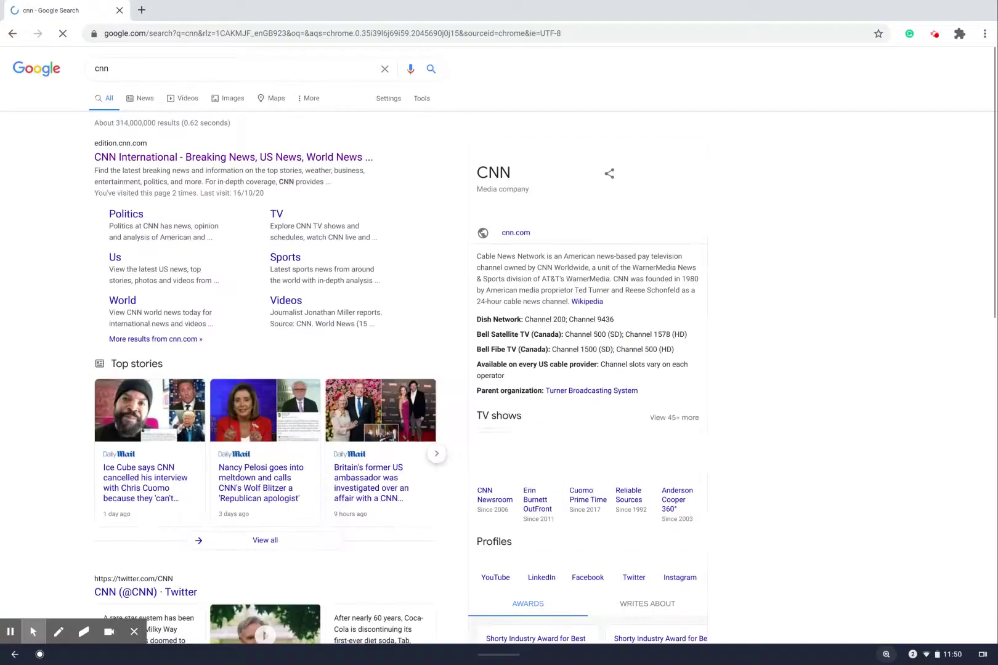
click(233, 157)
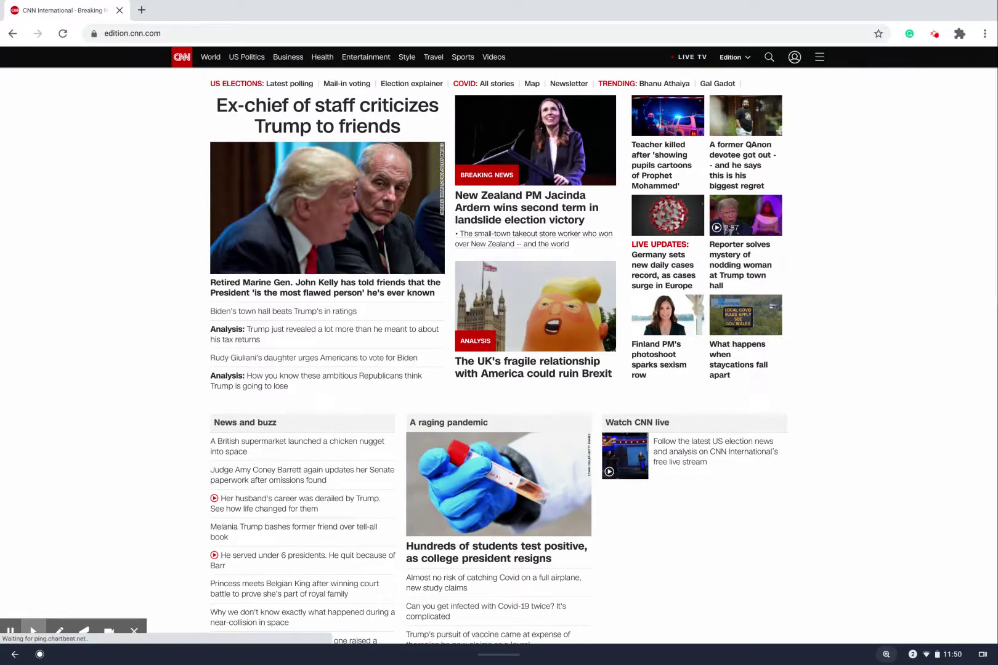
- Open CNN's COVID Map page and follow the "Why CNN is using 'pandemic'" story near the end of the page
click(532, 84)
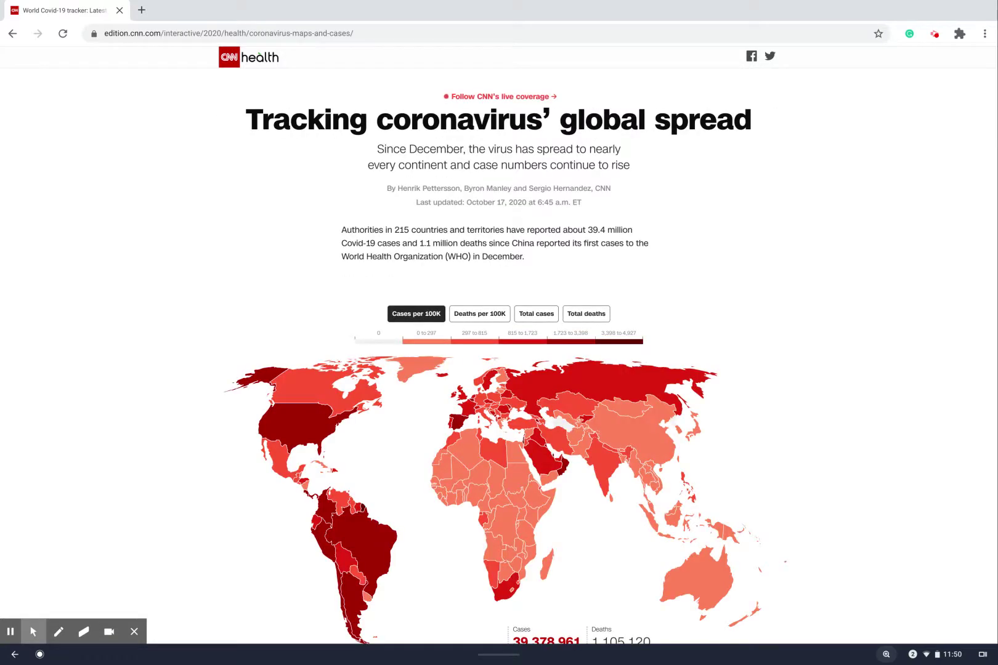
scroll(454, 537, down, 20)
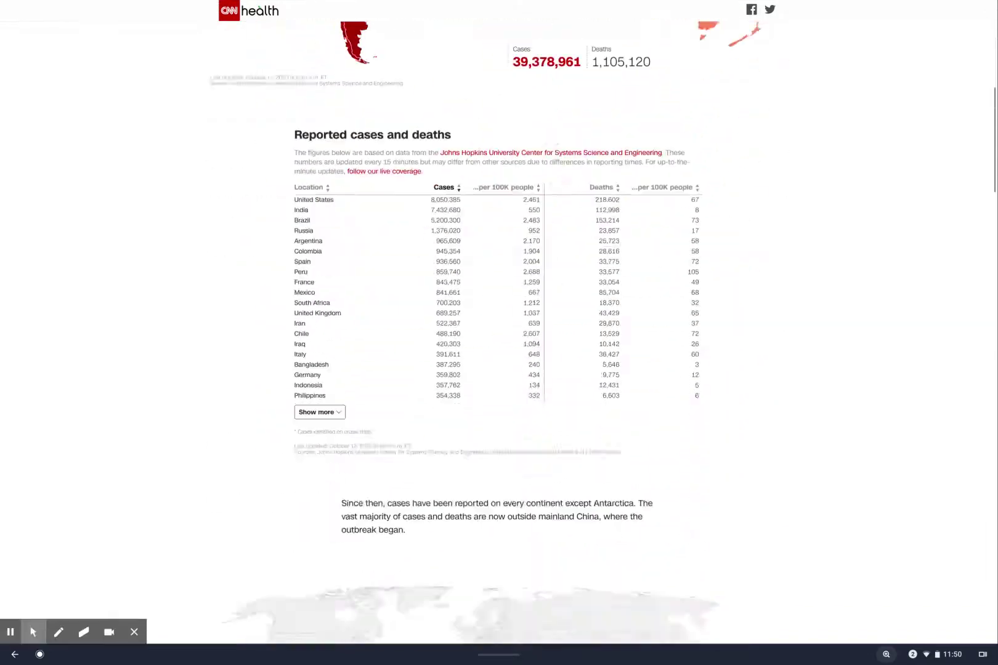
scroll(499, 345, down, 20)
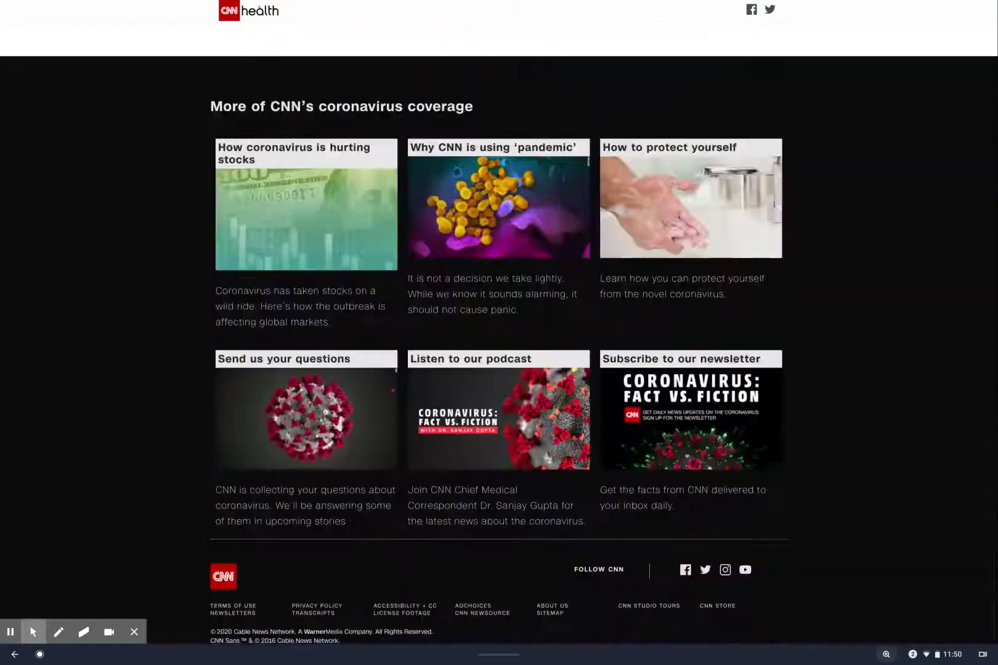
scroll(620, 343, up, 3)
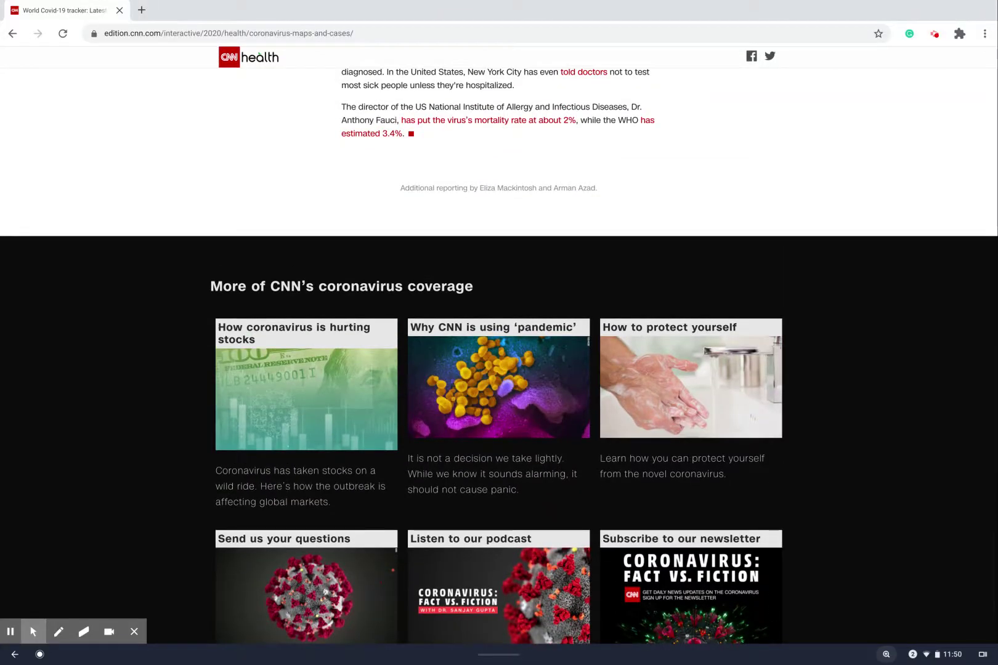
click(499, 382)
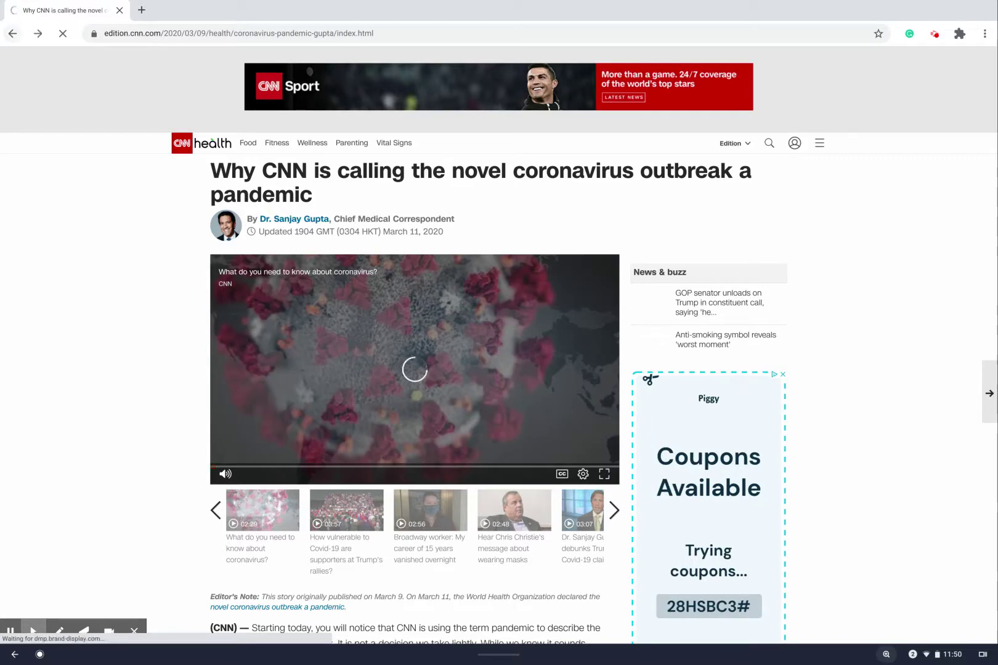
- Navigate back to the coronavirus tracker page and try going forward again in the browsing history
key(alt+Left)
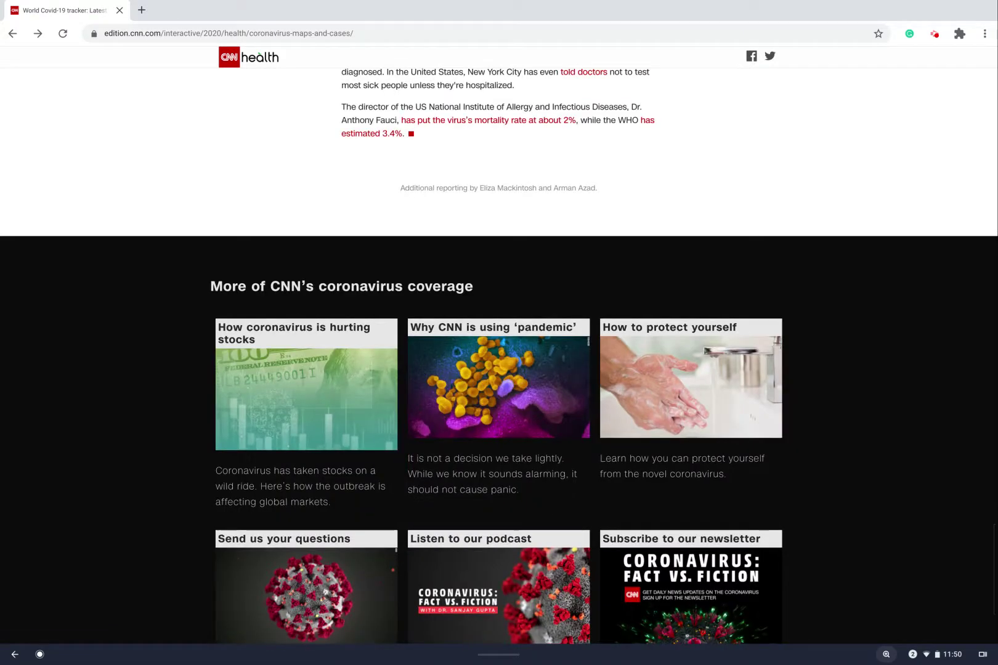
key(alt+Right)
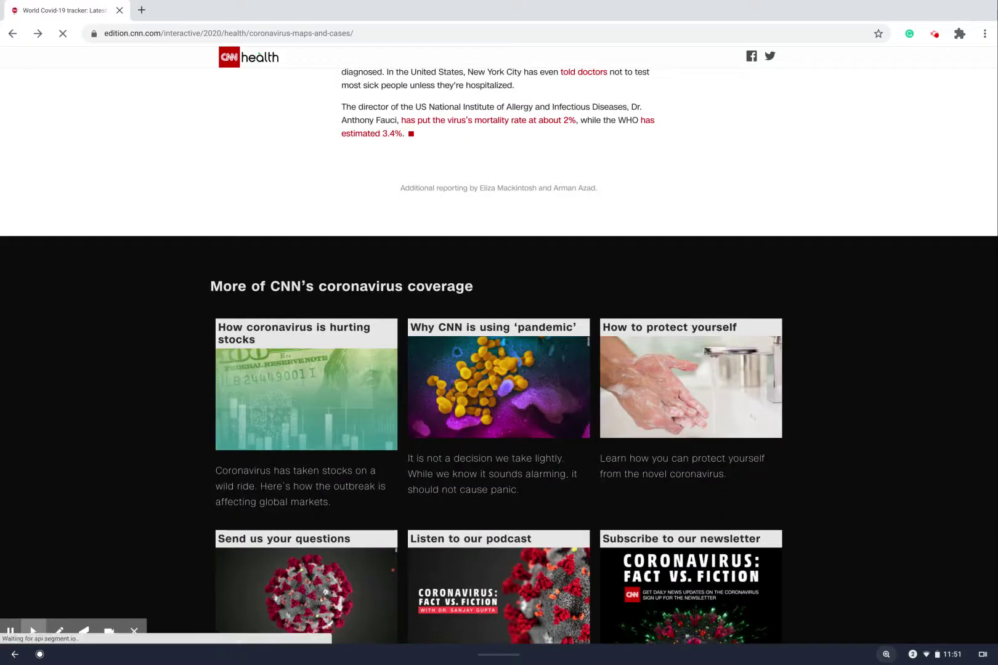
- Go forward from the coronavirus tracker to the article on protecting yourself and your workplace, and return to the tracker page
scroll(499, 345, up, 6)
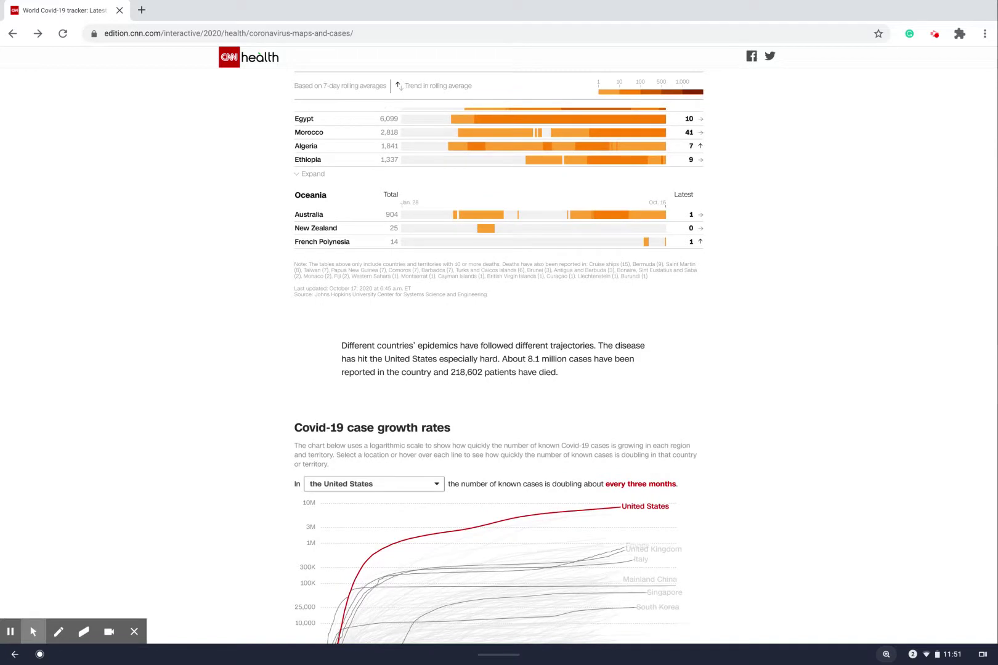
drag(68, 73, 28, 32)
drag(876, 339, 814, 339)
scroll(814, 338, right, 5)
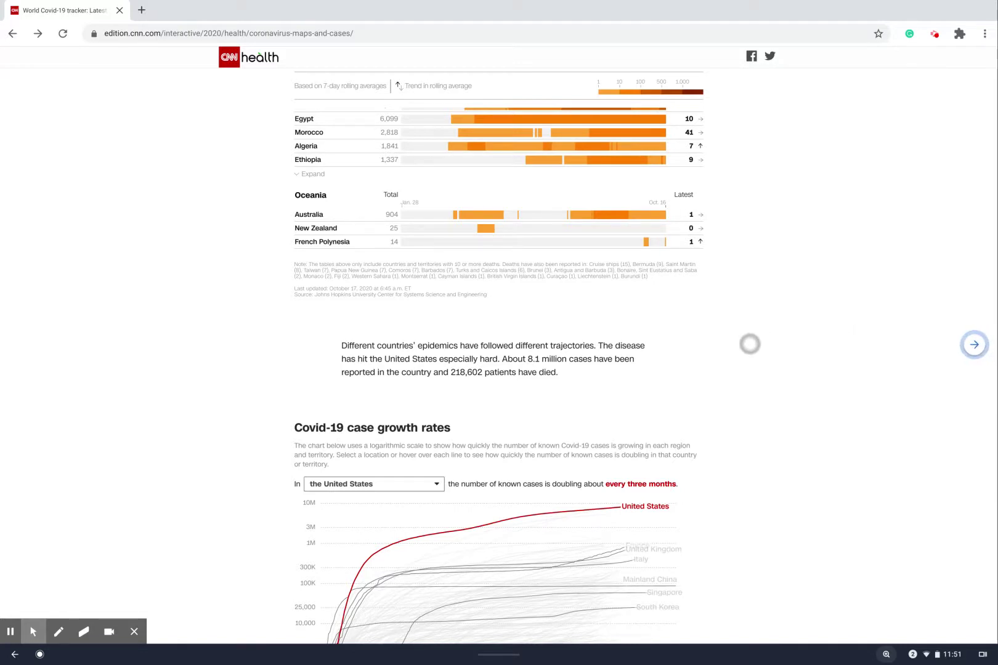
drag(747, 345, 733, 348)
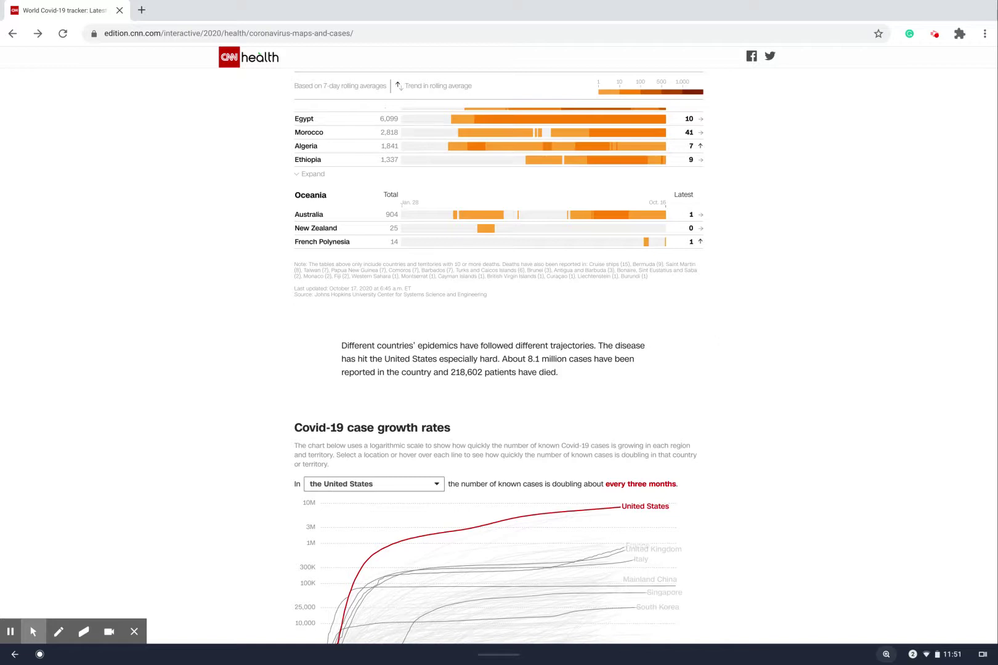
drag(862, 340, 846, 340)
click(863, 306)
scroll(878, 384, right, 5)
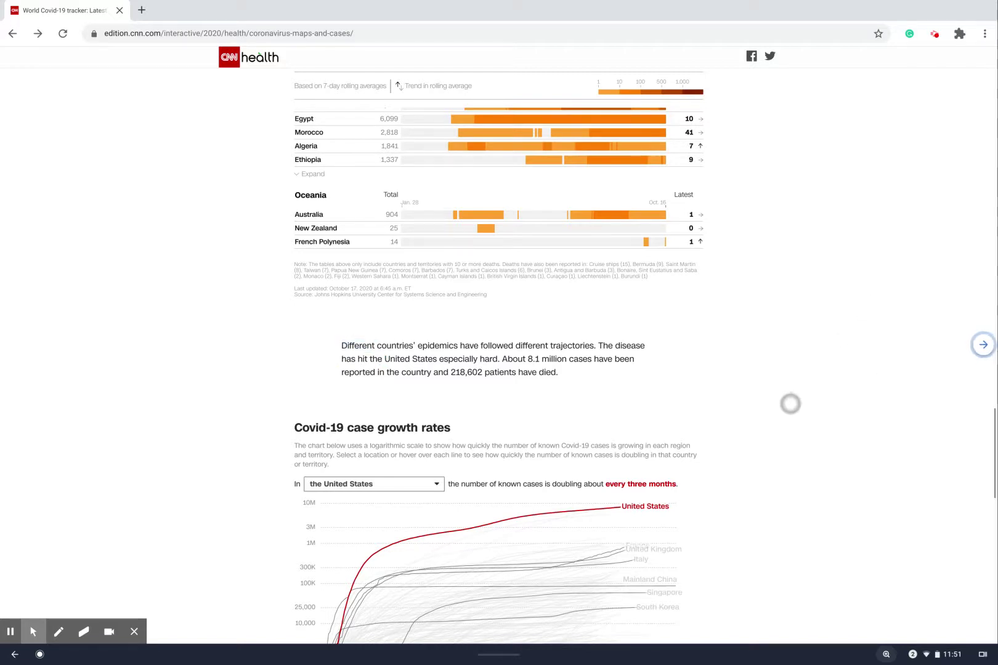
scroll(773, 397, right, 5)
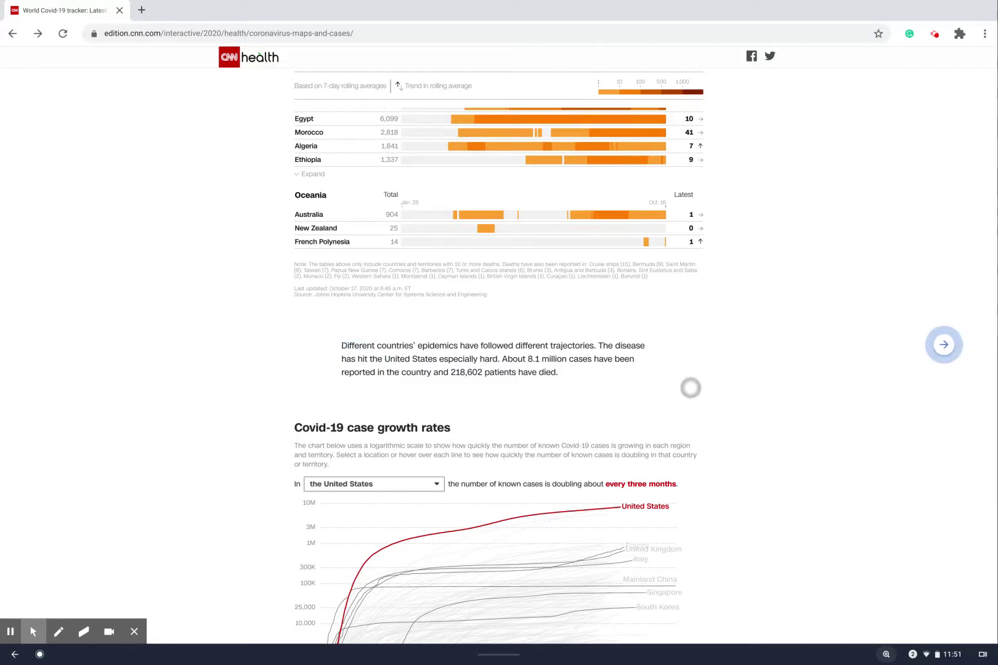
scroll(650, 385, right, 3)
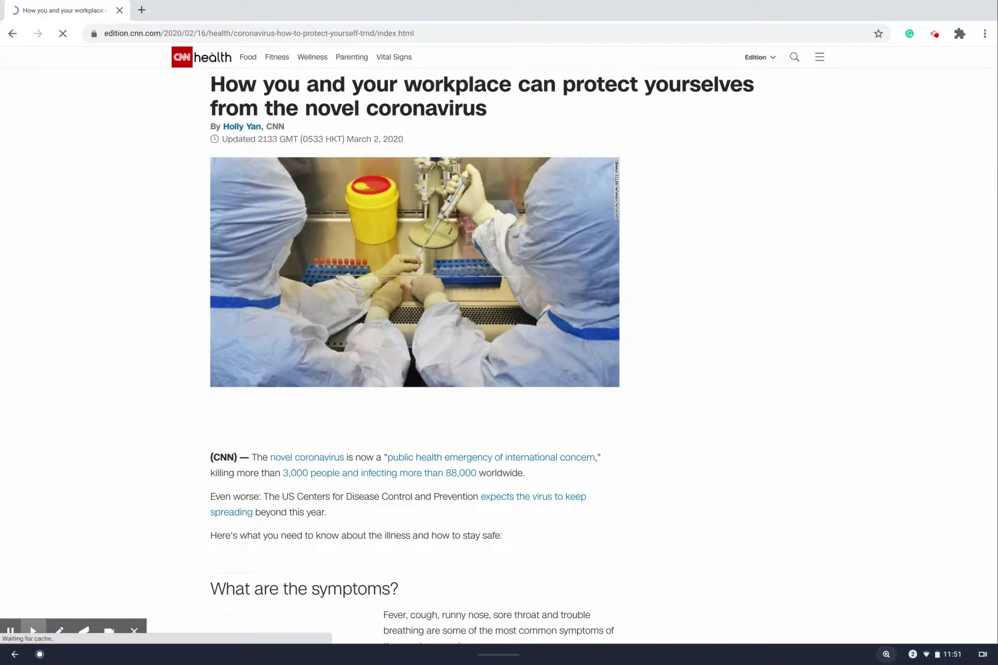
scroll(85, 313, left, 5)
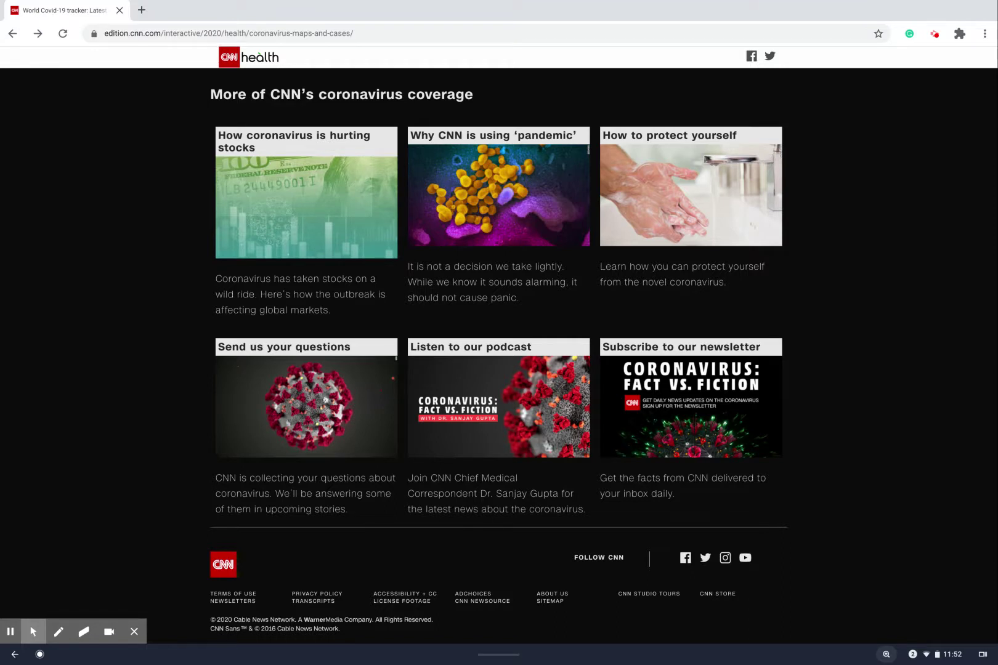
- Reveal the shelf over the tracker page and view Chrome's list of open windows and its shortcut menu
drag(499, 655, 499, 619)
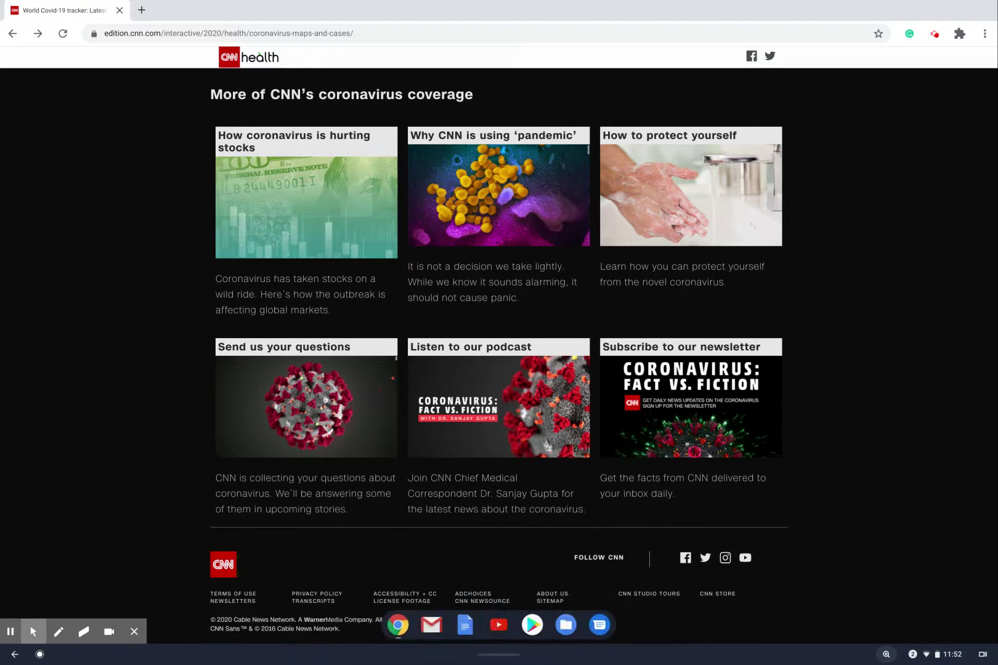
click(398, 625)
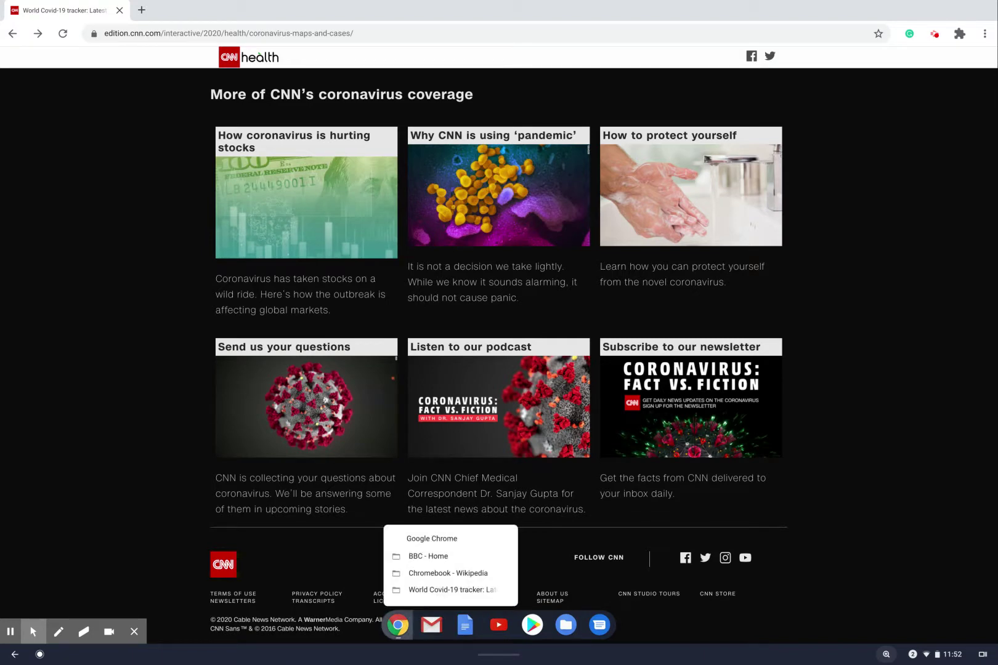
key(Escape)
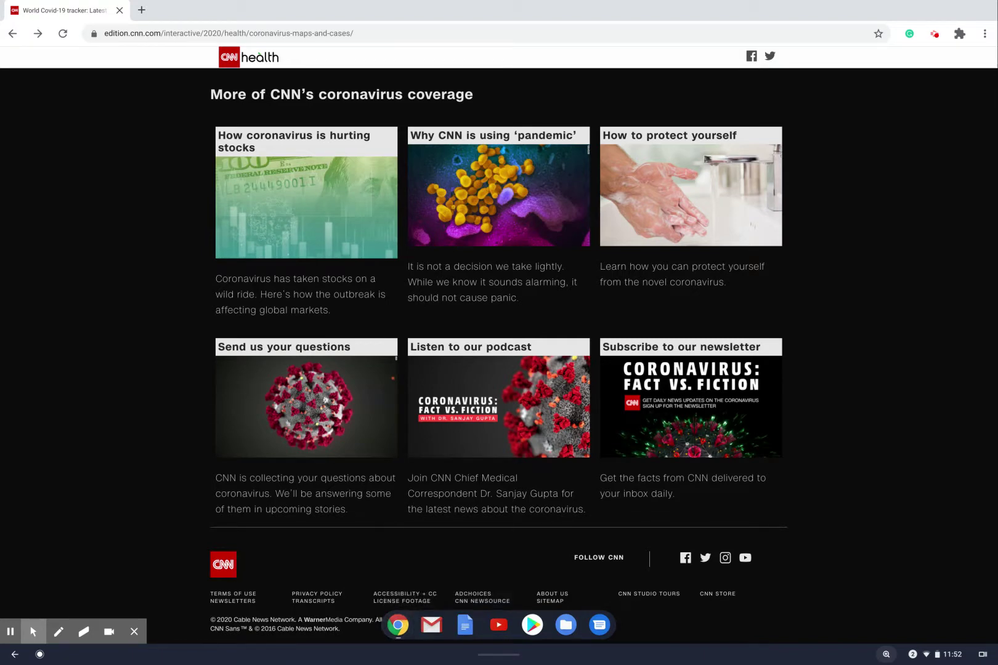
right_click(398, 626)
key(Escape)
right_click(398, 625)
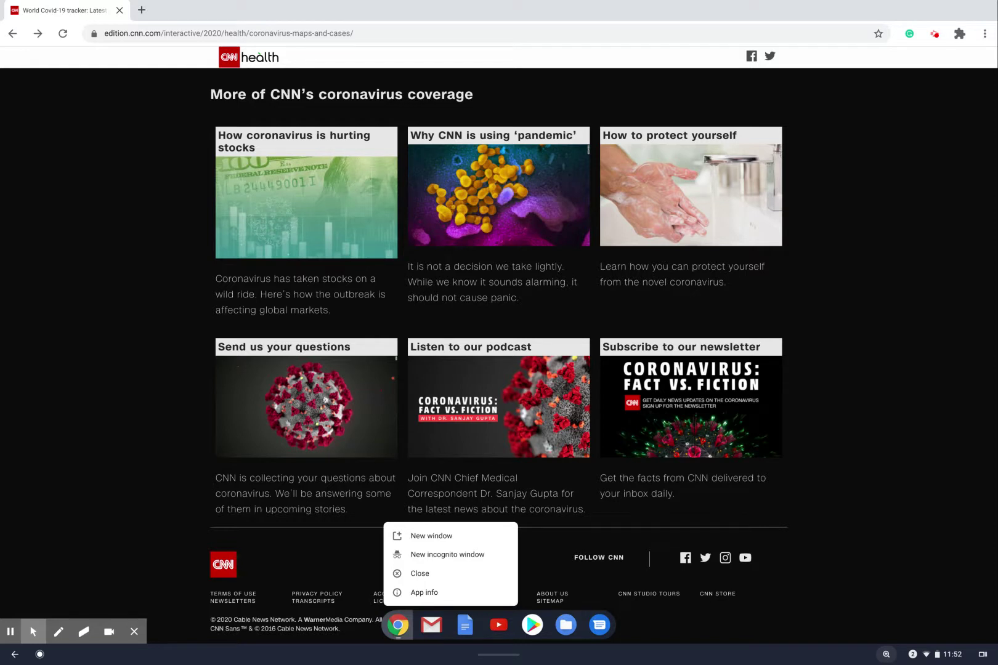
click(398, 625)
click(398, 625)
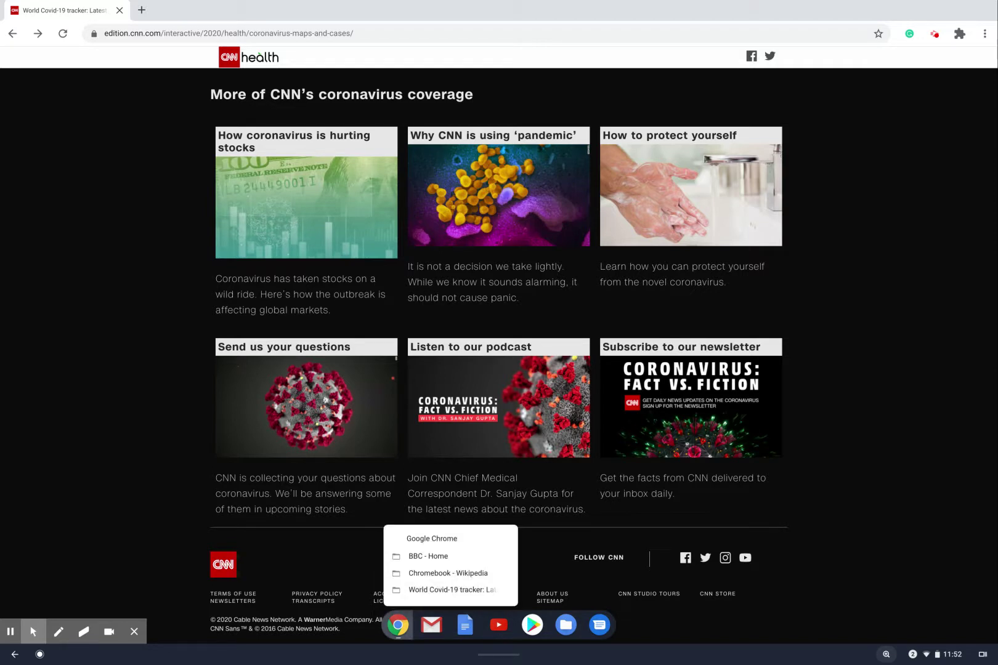
key(Escape)
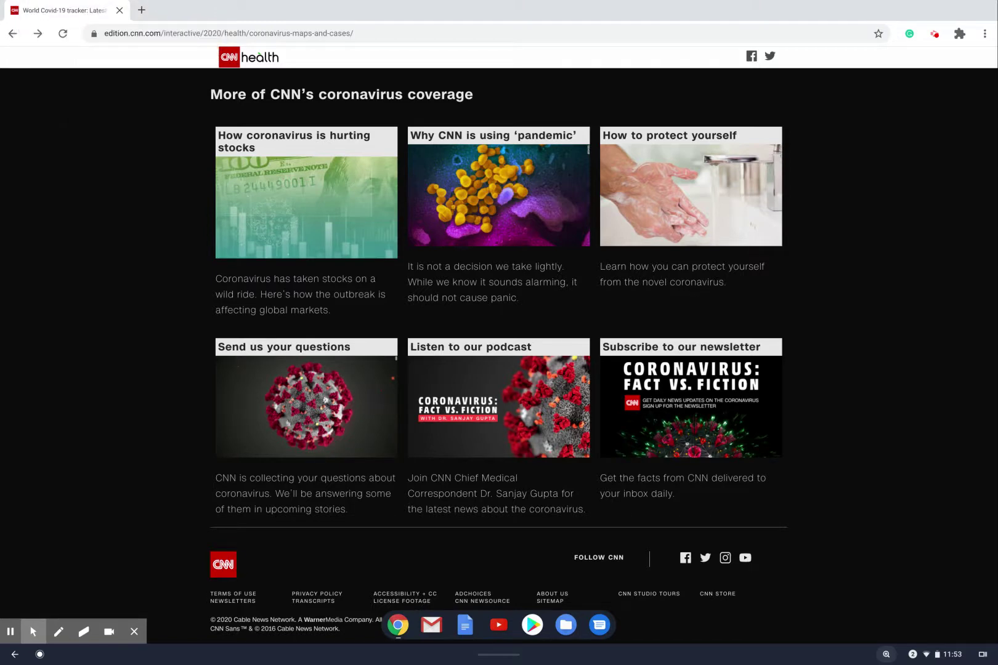
- Go to the home screen and switch to the BBC - Home window from Chrome's list of open windows
drag(498, 654, 536, 197)
click(398, 646)
click(428, 577)
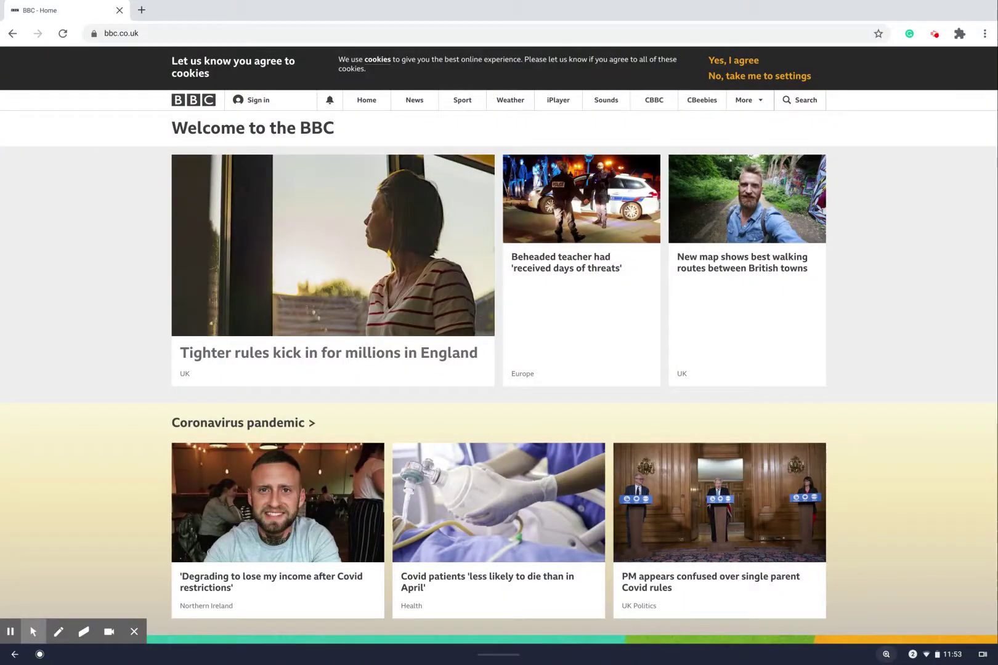
- Show the overview of open windows and switch to the Chromebook - Wikipedia window
key(F5)
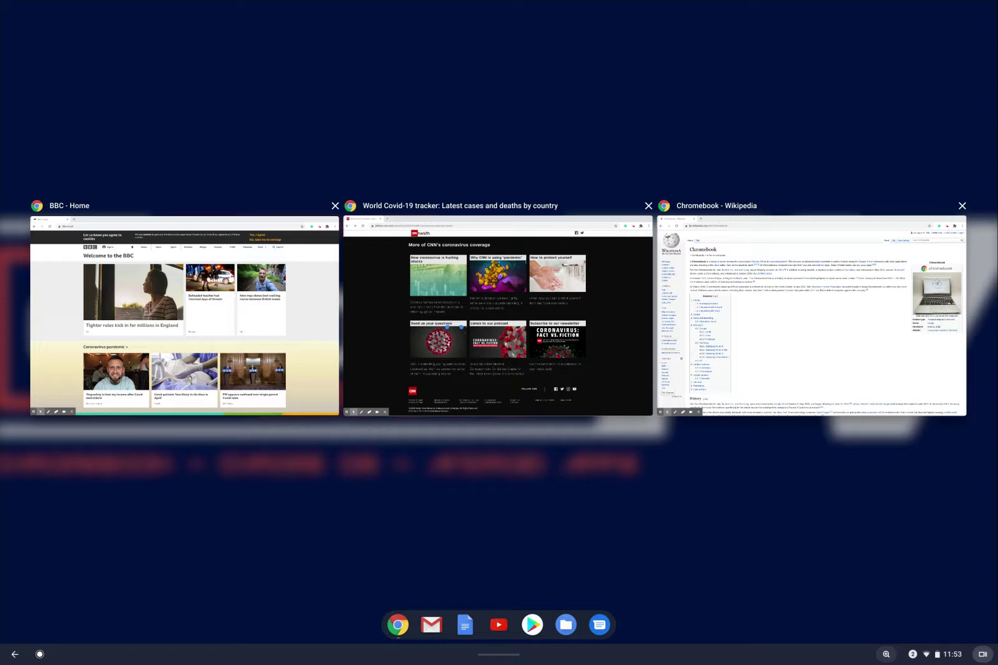
drag(811, 316, 808, 318)
click(808, 318)
- Close the BBC - Home window in the window overview and switch to the World Covid-19 tracker window
drag(517, 654, 518, 505)
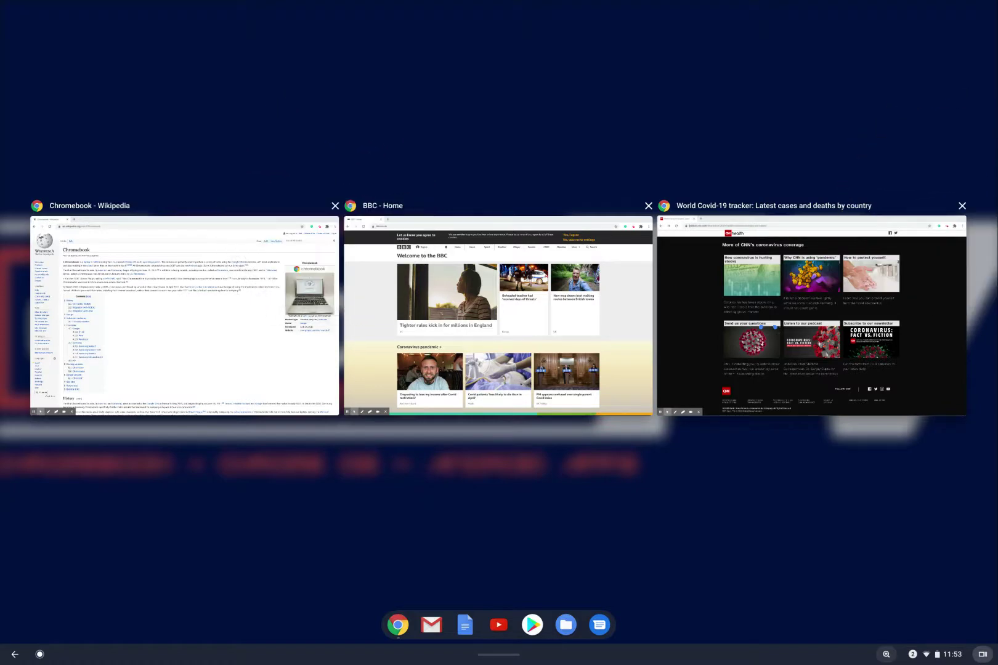
click(648, 206)
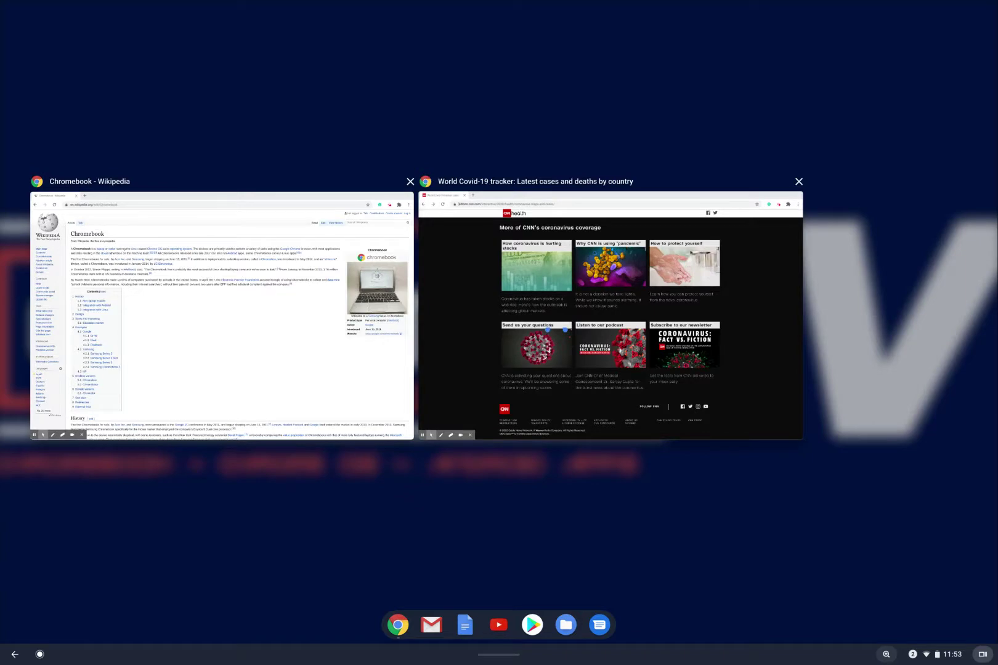
click(565, 330)
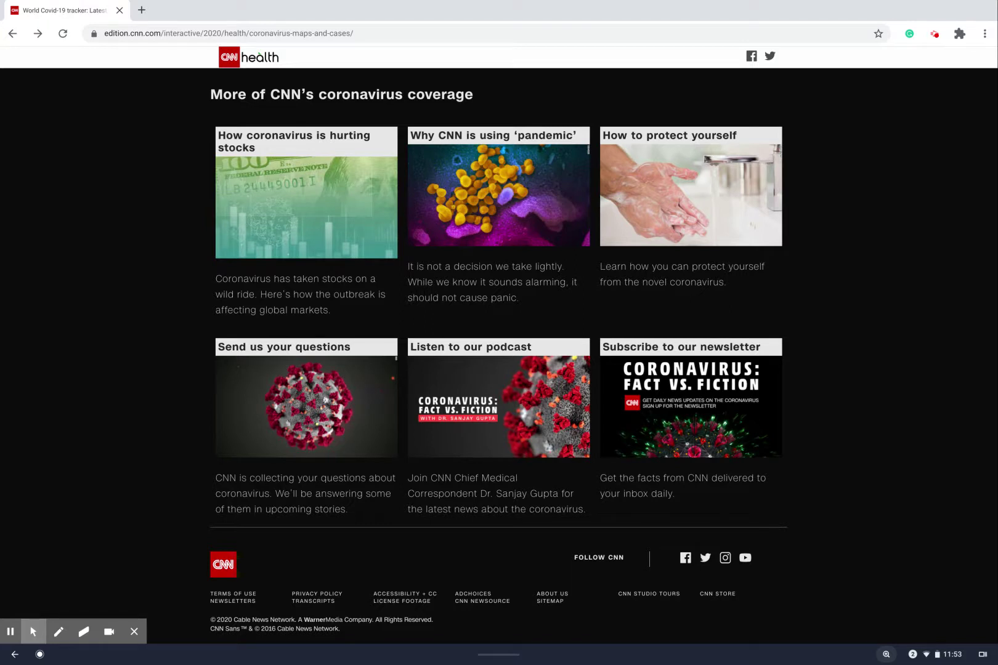
- Briefly reveal and hide the shelf, and go forward to the coronavirus protection article and back to the tracker page
drag(499, 655, 499, 588)
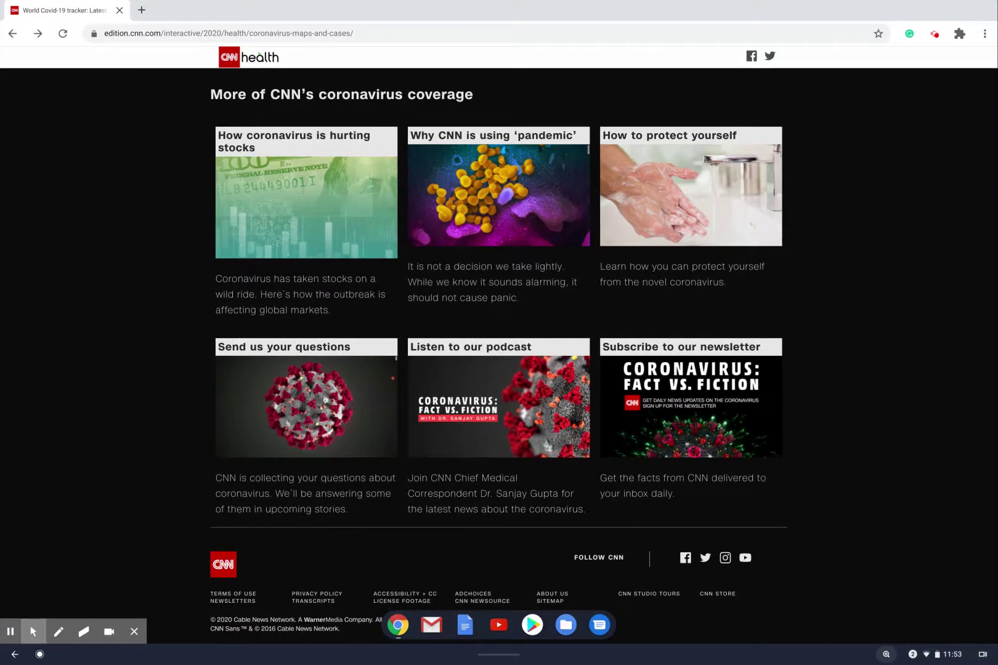
drag(499, 626, 499, 655)
scroll(499, 345, right, 5)
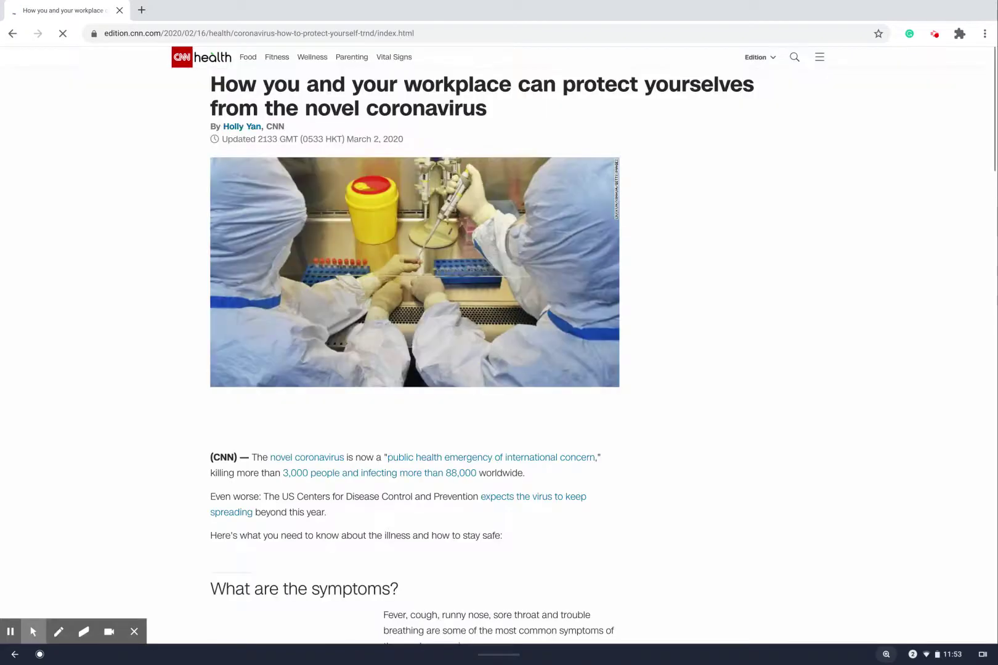
drag(1, 374, 592, 356)
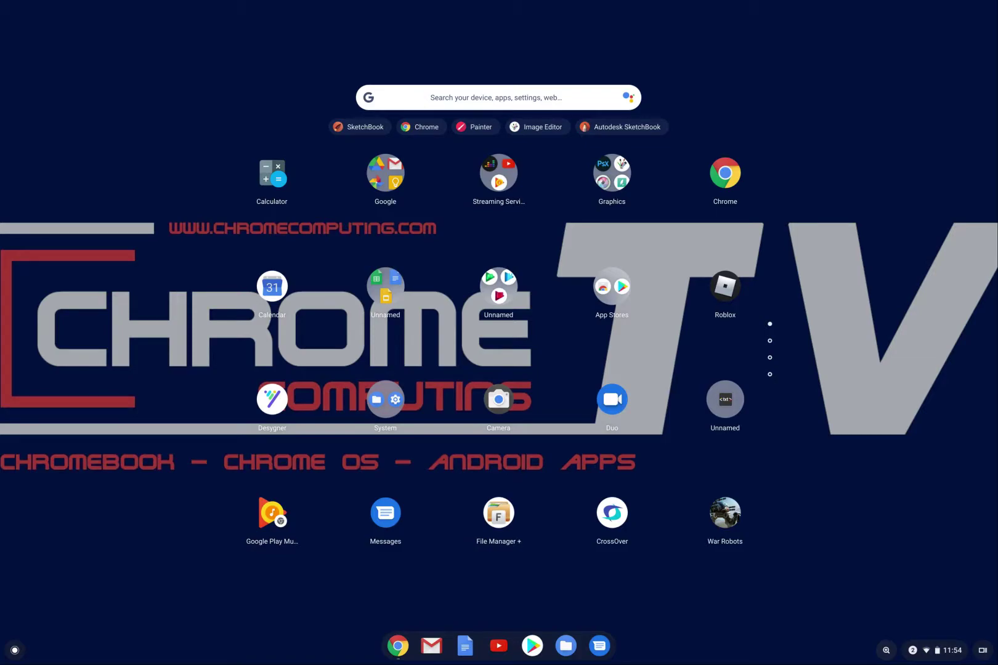
- Switch from the home screen to the Chromebook - Wikipedia window through Chrome's list of open windows
right_click(397, 645)
click(449, 596)
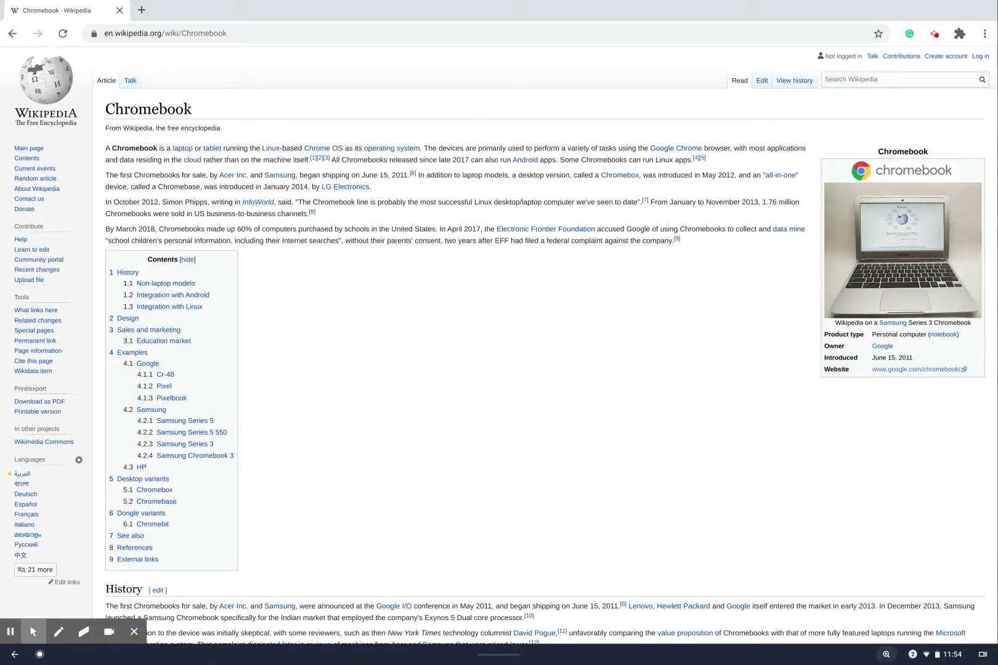
- Close the World Covid-19 tracker window in the window overview and return to the home screen
key(F5)
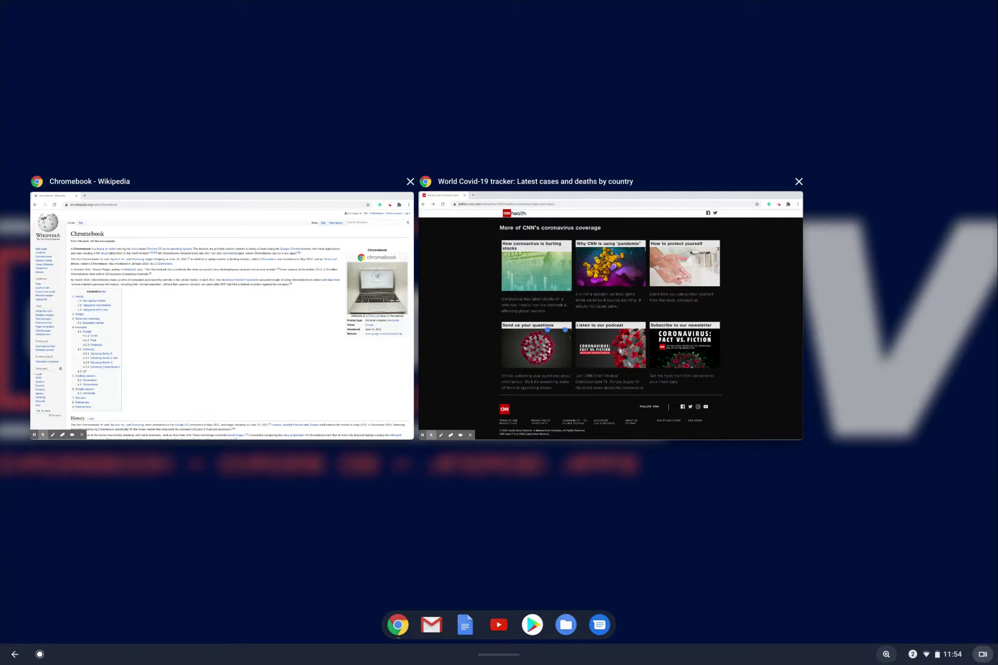
click(799, 182)
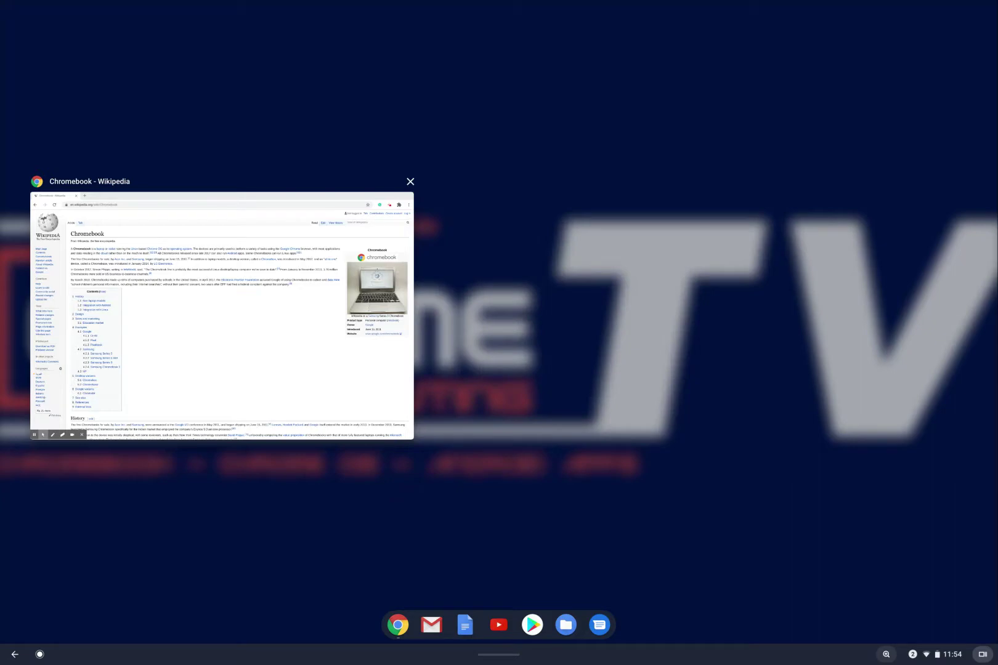
click(40, 655)
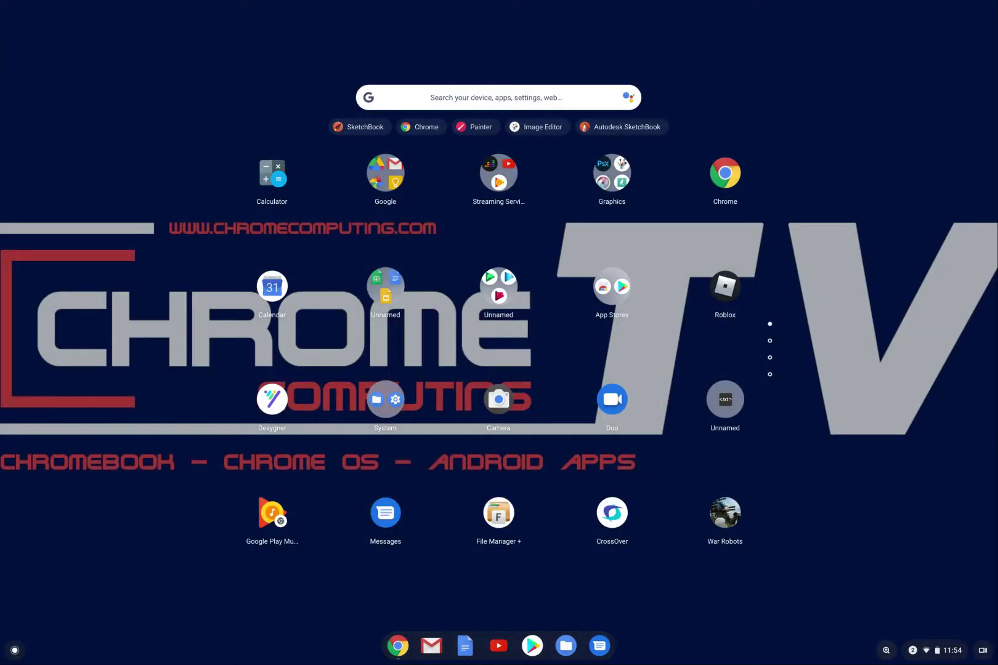